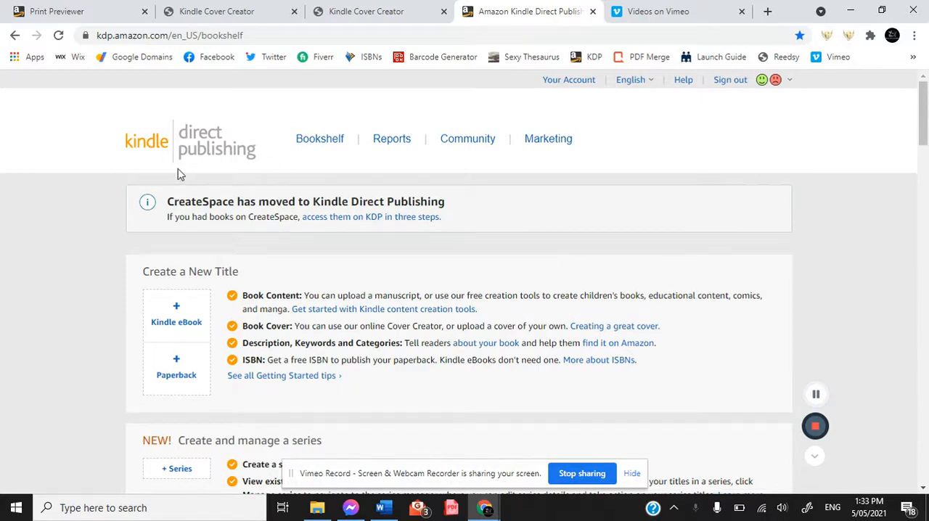
# Start a new paperback and copy "A" Monogram Stars in Space Universe Design 200 Page Journal from the Standard wordings Word document into Book Title.
pyautogui.click(176, 370)
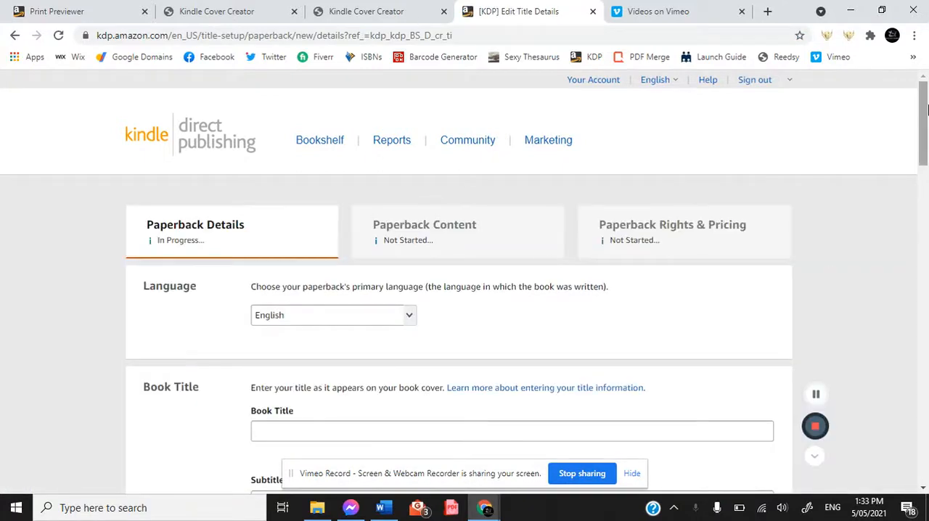
pyautogui.moveTo(924, 108); pyautogui.dragTo(924, 144)
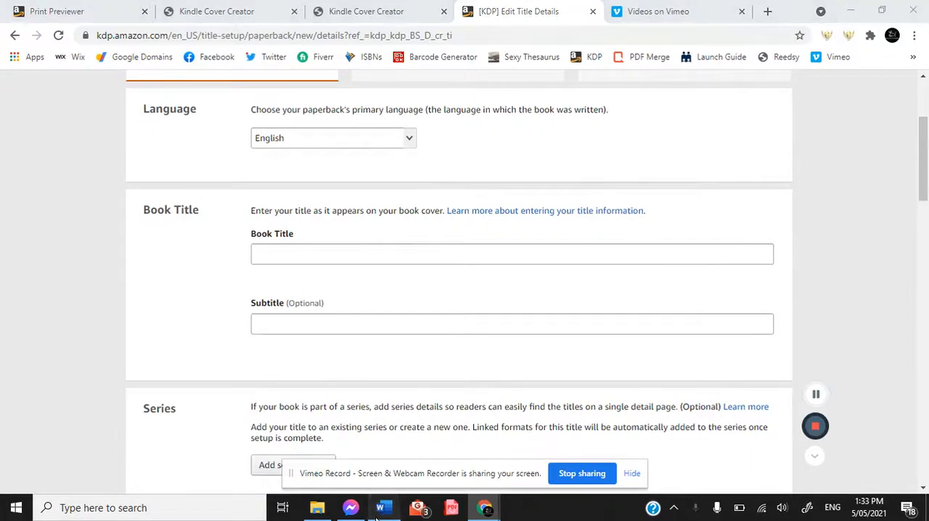
pyautogui.click(384, 508)
pyautogui.moveTo(89, 202); pyautogui.dragTo(145, 214)
pyautogui.hotkey('ctrl', 'c')
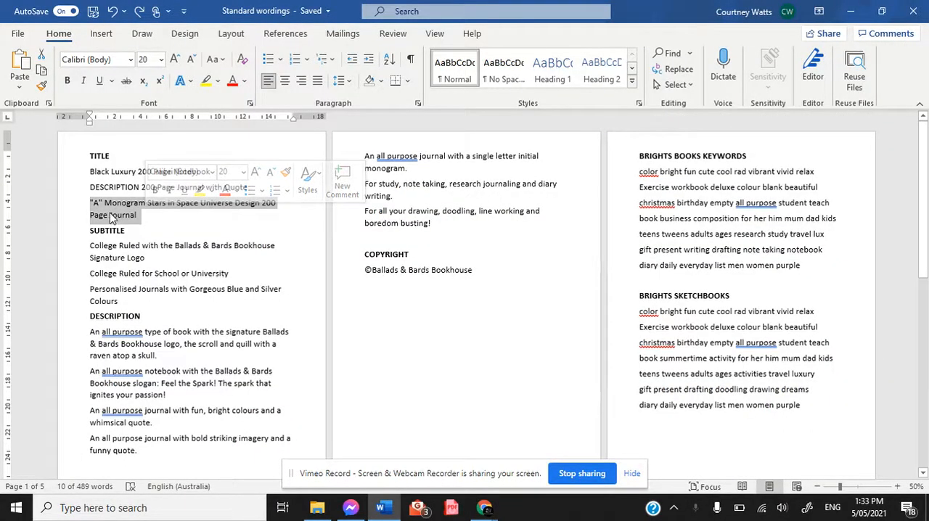
pyautogui.moveTo(466, 503)
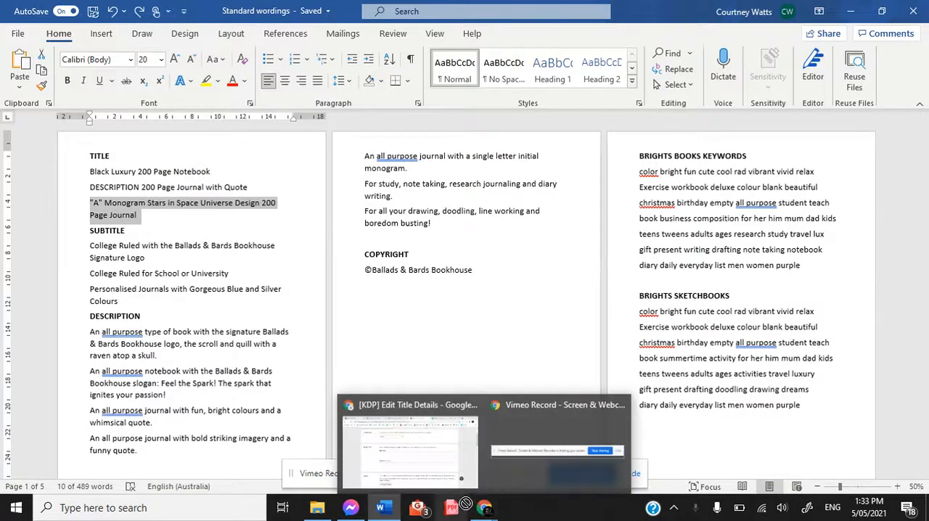
pyautogui.click(408, 443)
pyautogui.click(373, 259)
pyautogui.hotkey('ctrl', 'v')
pyautogui.hotkey('ctrl', 'a')
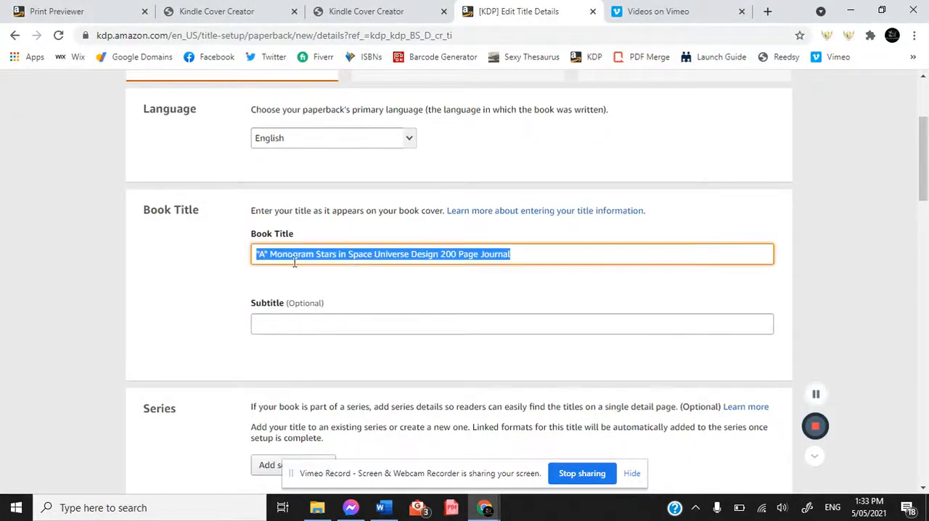
# Change the quoted monogram letter at the start of the book title to M.
pyautogui.click(262, 258)
pyautogui.press('BackSpace')
pyautogui.write('M')
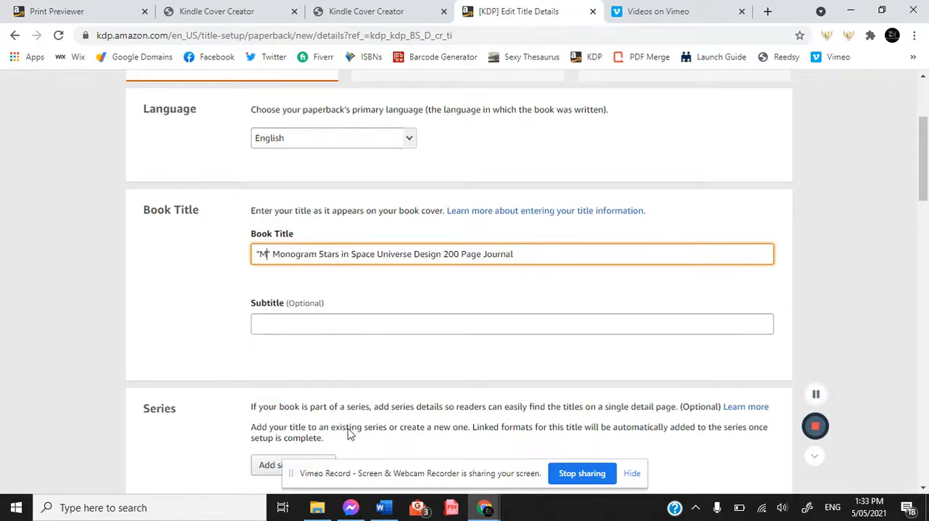
# Copy the subtitle "Personalised Journals with Gorgeous Blue and Silver Colours" from the Word document into the paperback's Subtitle field.
pyautogui.hotkey('alt', 'Tab')
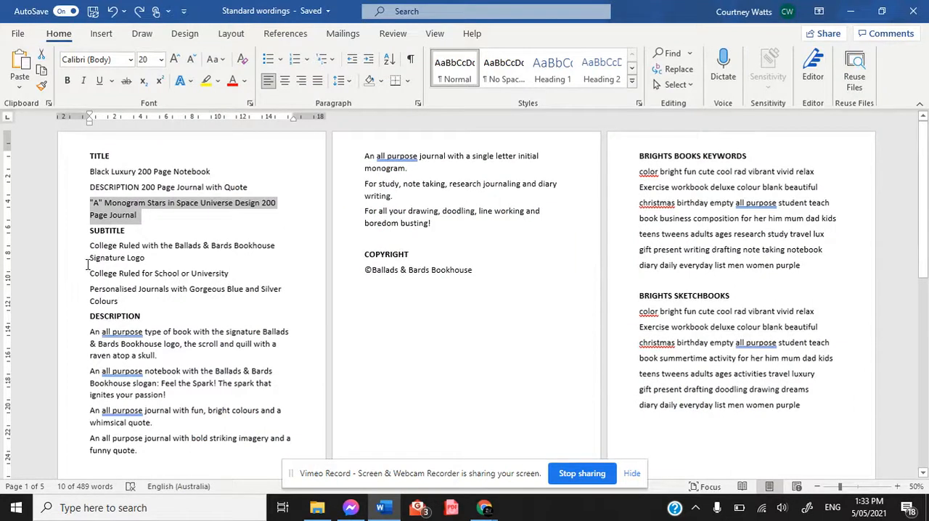
pyautogui.moveTo(93, 288); pyautogui.dragTo(134, 305)
pyautogui.hotkey('ctrl', 'c')
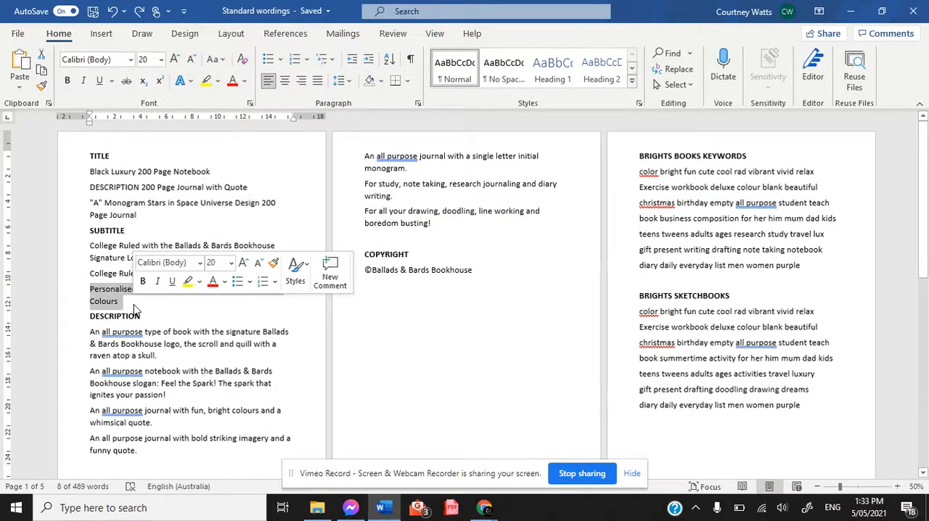
pyautogui.click(482, 511)
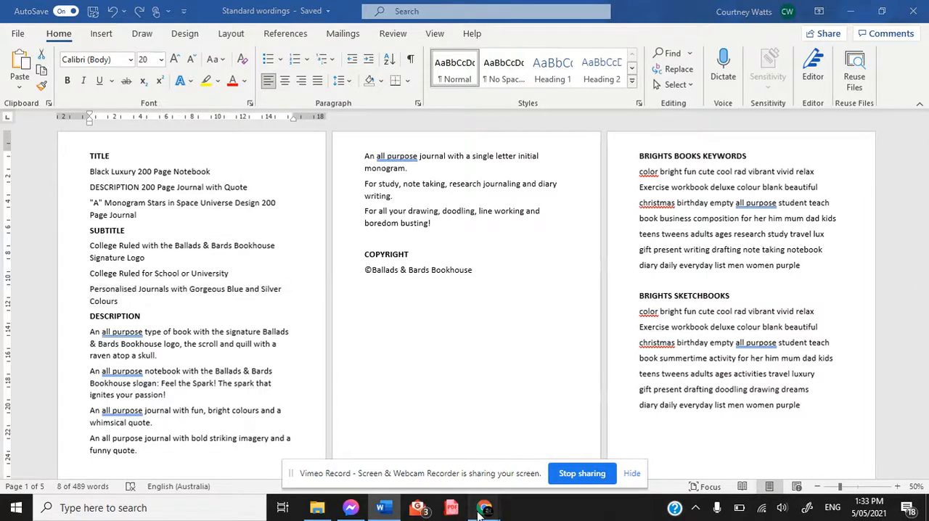
pyautogui.click(406, 399)
pyautogui.click(331, 320)
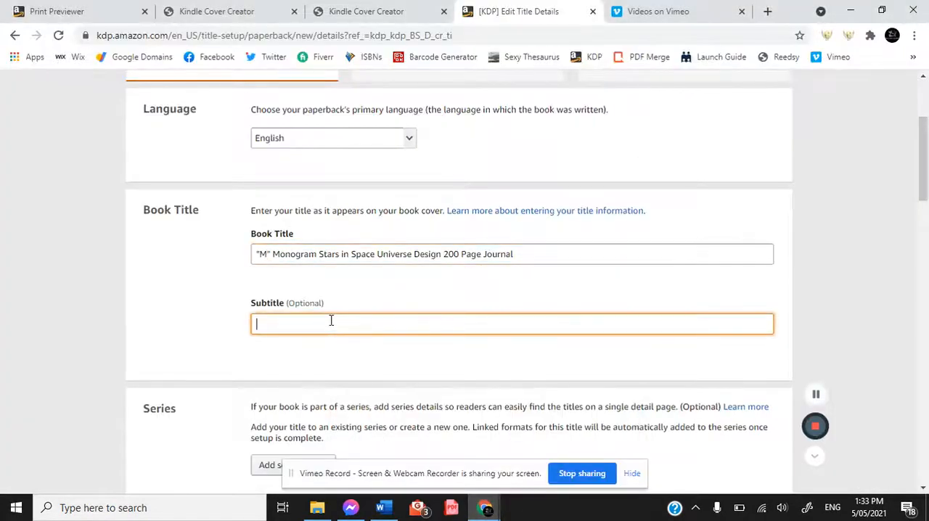
pyautogui.hotkey('ctrl', 'v')
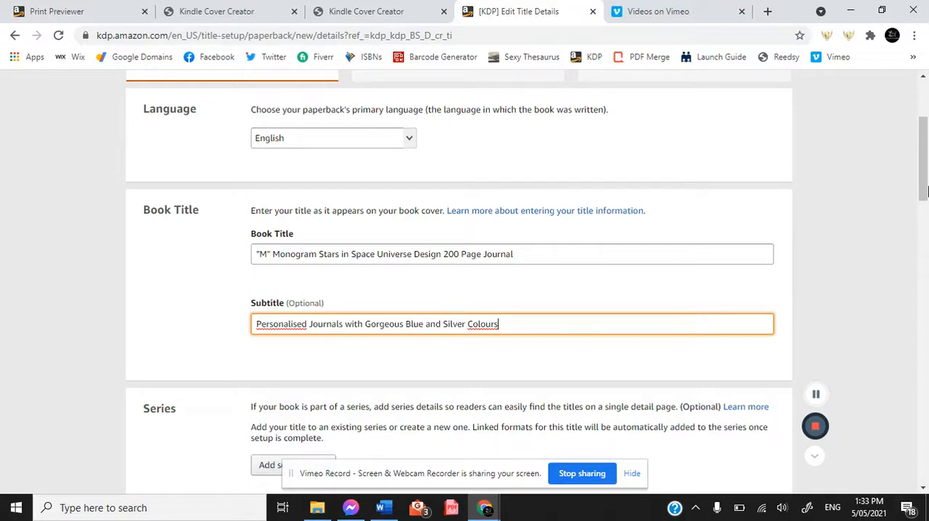
# Add the title to the existing series "ballads & bards journals space monogram collection" as main content.
pyautogui.scroll(-2, 925, 152)
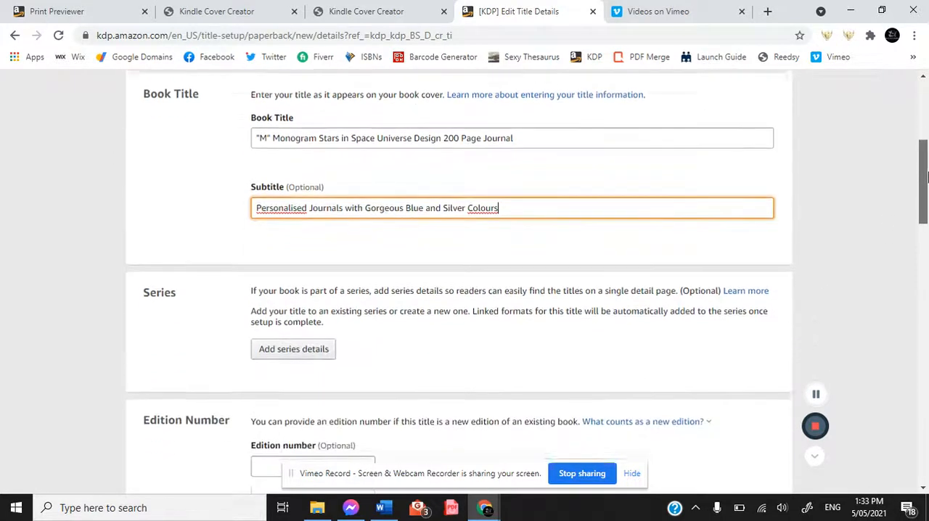
pyautogui.click(323, 318)
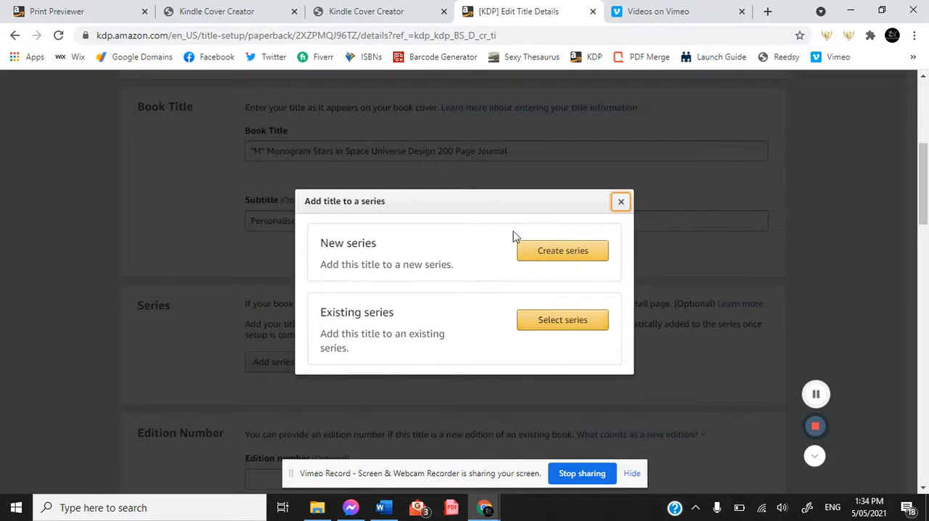
pyautogui.click(573, 323)
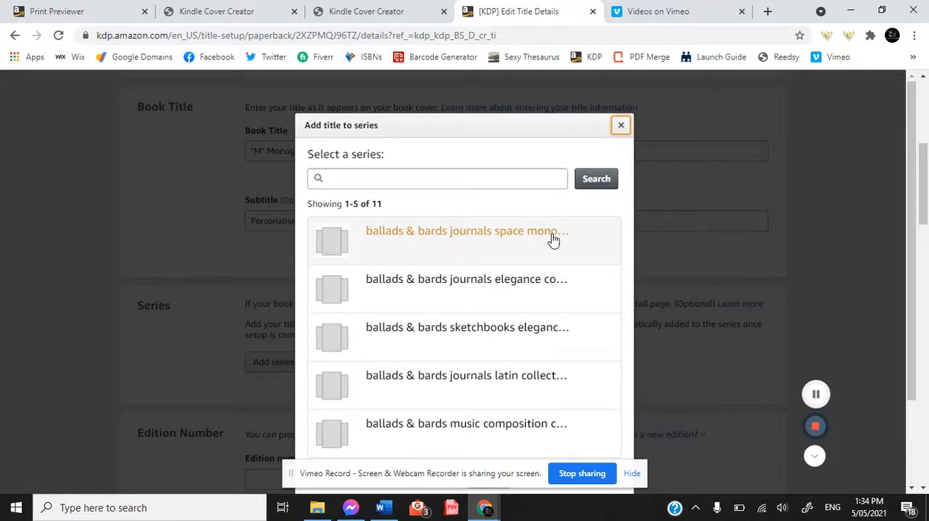
pyautogui.click(513, 232)
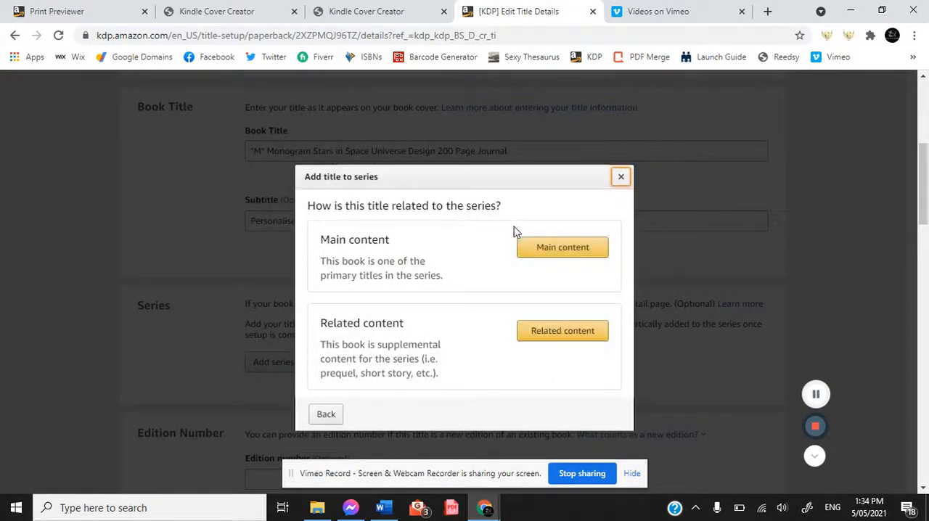
pyautogui.click(556, 249)
pyautogui.click(557, 275)
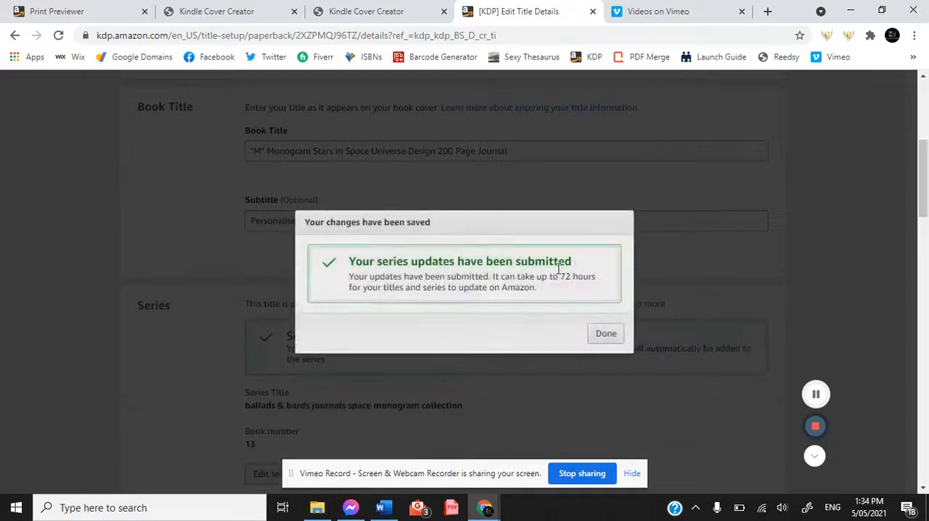
pyautogui.click(608, 334)
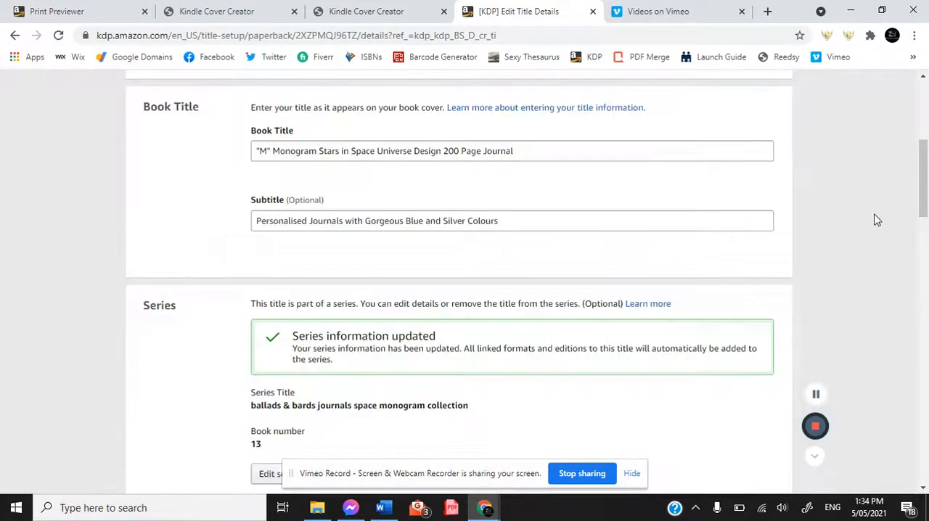
# Enter "Ballads & Bards Bookhouse" as the primary author's last name.
pyautogui.moveTo(926, 180); pyautogui.dragTo(926, 246)
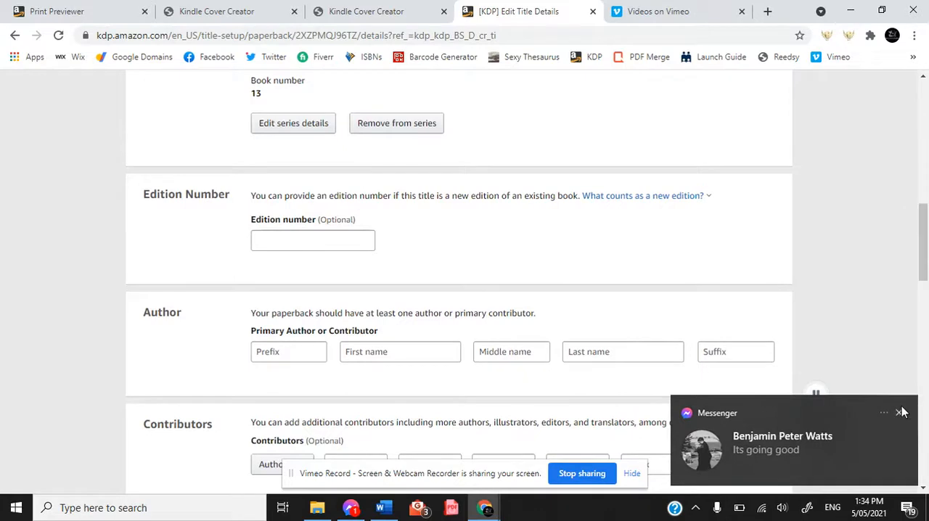
pyautogui.click(900, 413)
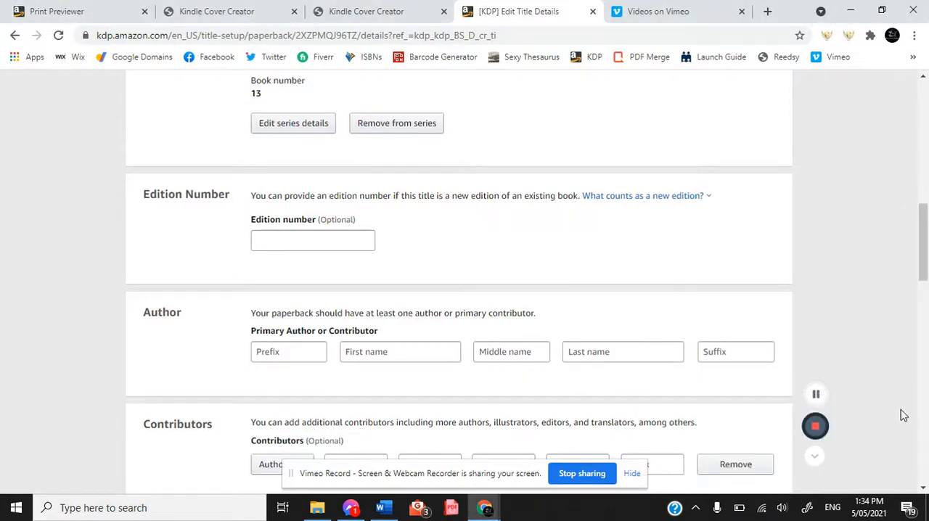
pyautogui.click(621, 351)
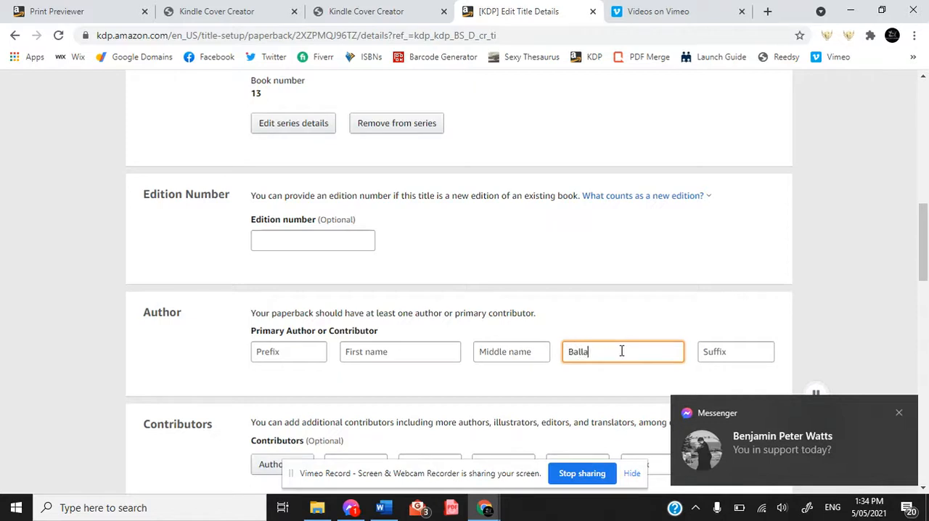
pyautogui.write('Ballads & Bards Bookhouse')
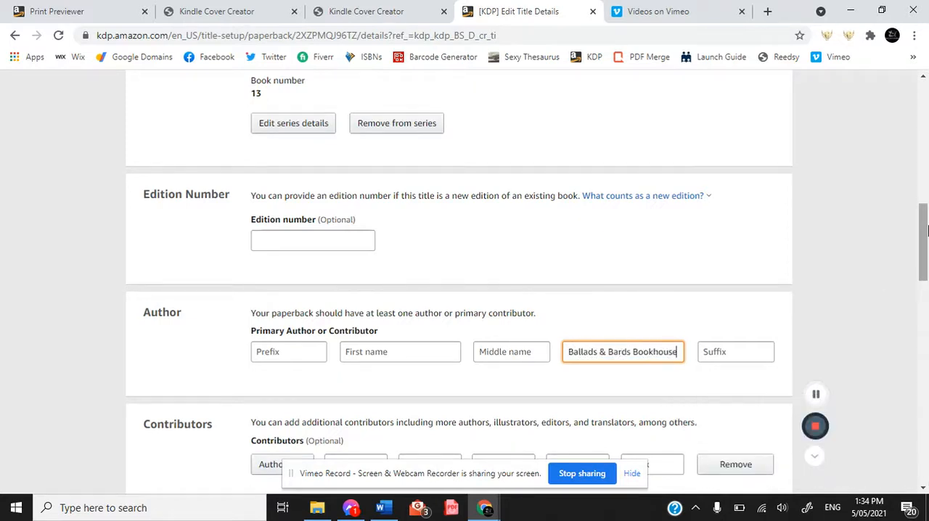
# Set the contributor's role to Illustrator and enter the illustrator's first and last name.
pyautogui.moveTo(924, 231); pyautogui.dragTo(924, 270)
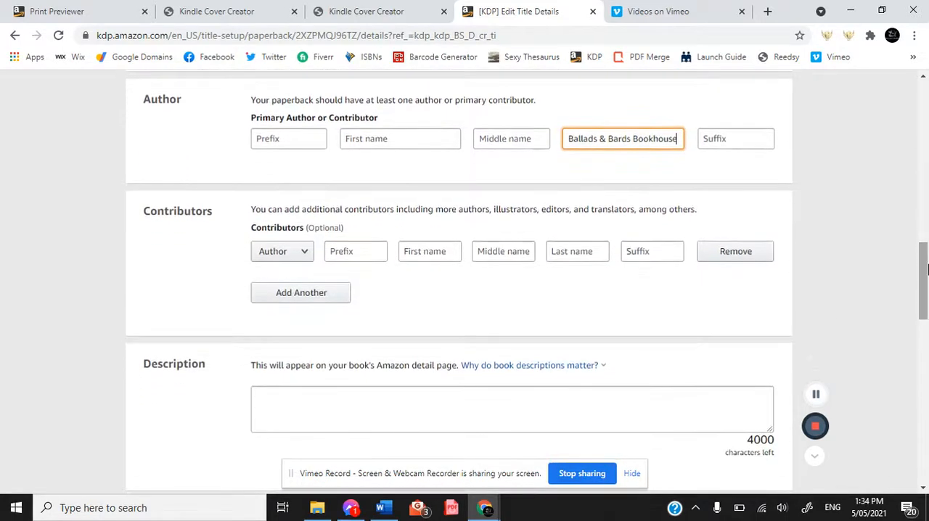
pyautogui.click(305, 263)
pyautogui.click(303, 295)
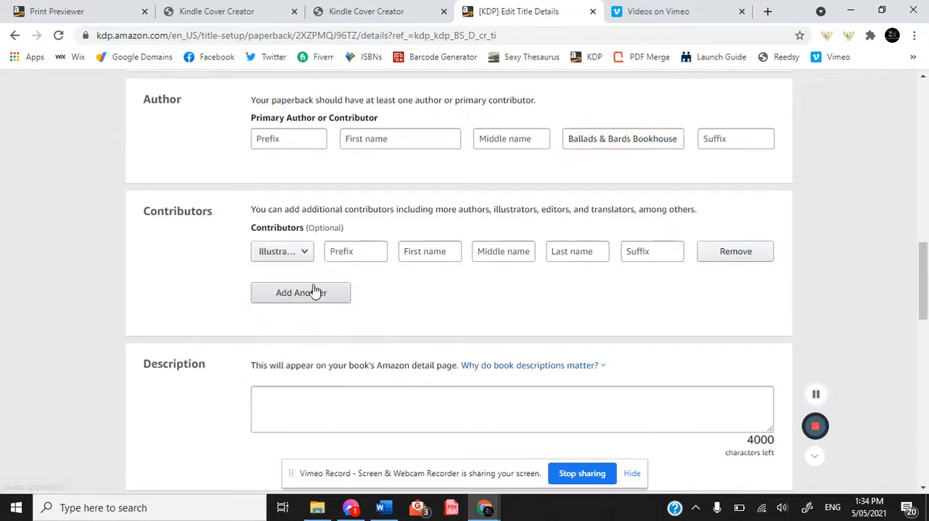
pyautogui.click(435, 253)
pyautogui.press('Tab')
pyautogui.press('Tab')
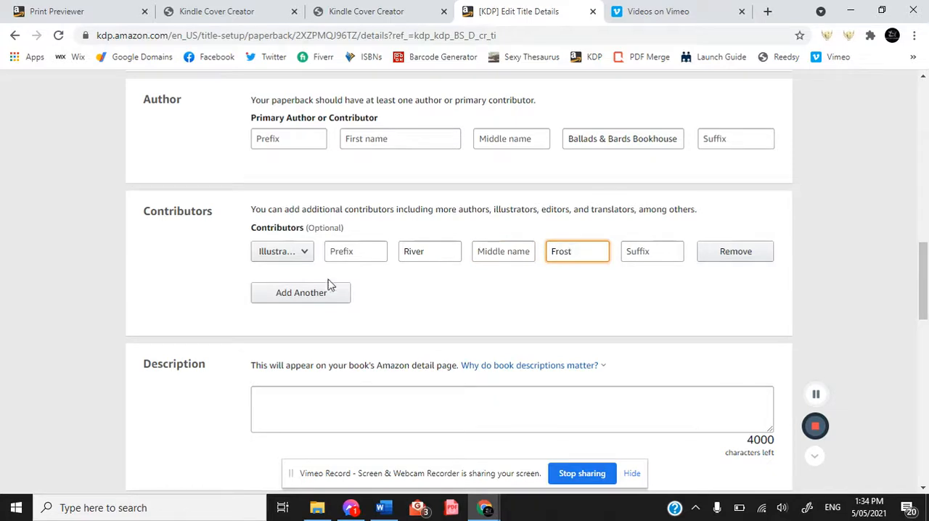
# Copy the single letter monogram and study/diary writing sentences from Word into the Description, and declare that you own the copyright and publishing rights.
pyautogui.click(383, 507)
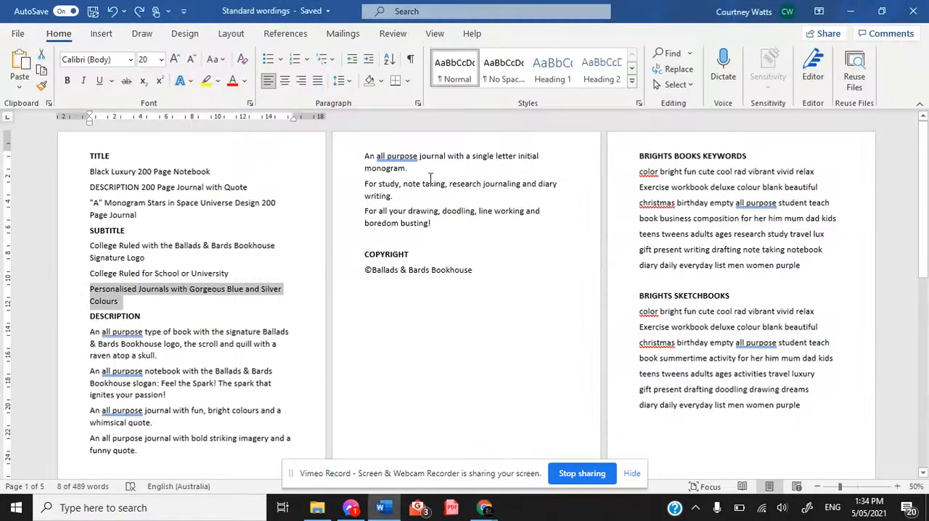
pyautogui.moveTo(373, 160); pyautogui.dragTo(408, 199)
pyautogui.hotkey('ctrl', 'c')
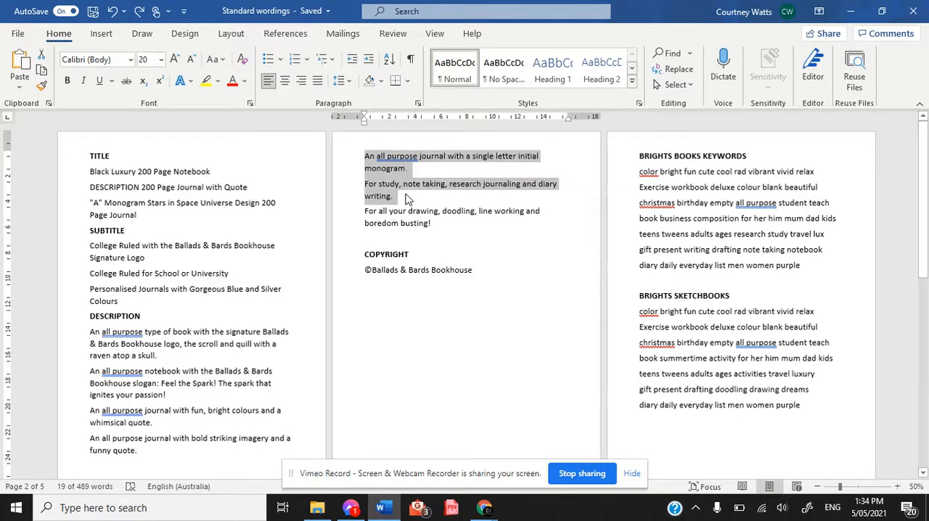
pyautogui.click(484, 508)
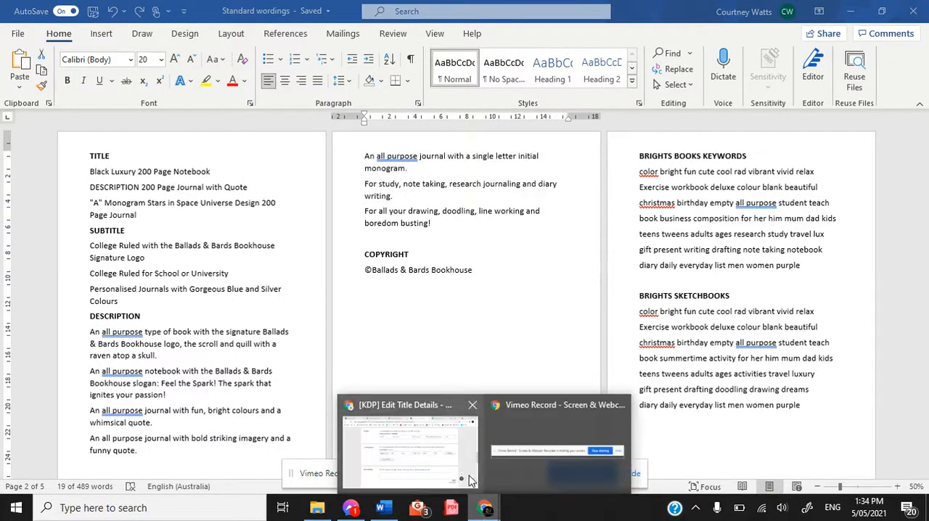
pyautogui.click(438, 469)
pyautogui.click(476, 397)
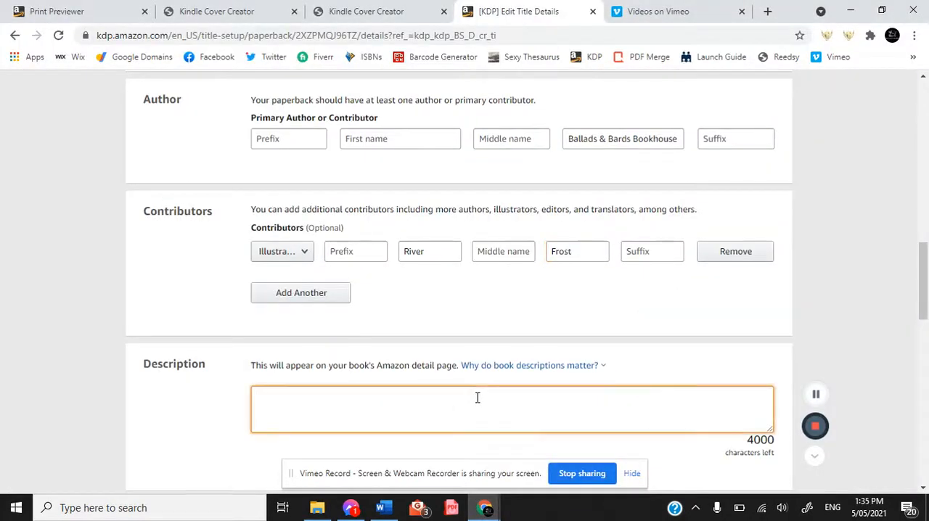
pyautogui.hotkey('ctrl', 'v')
pyautogui.scroll(-4, 444, 215)
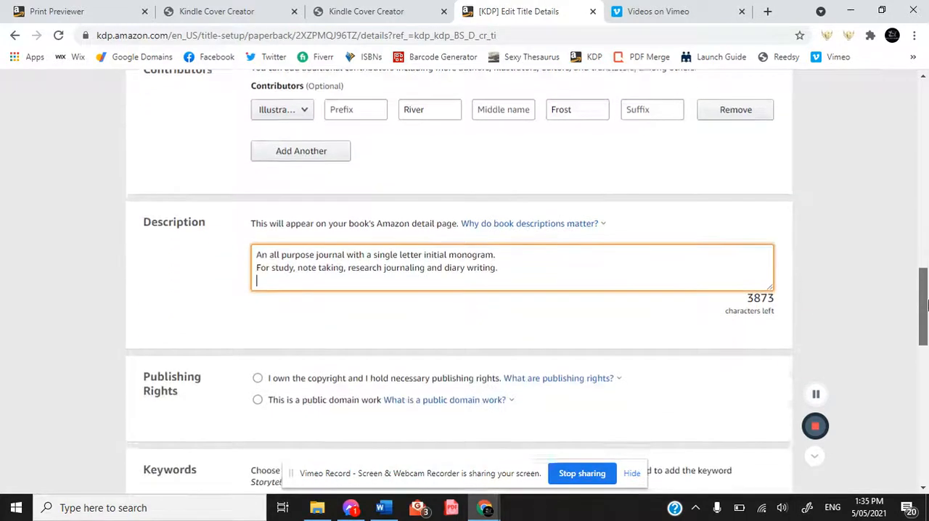
pyautogui.click(258, 225)
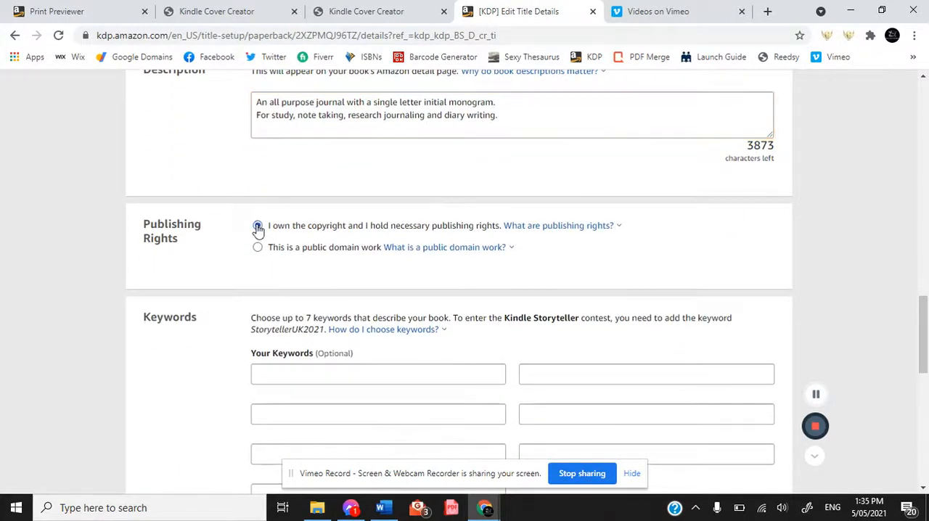
# Copy "color bright fun cute cool rad vibrant vivid relax" from the Word document's Brights Books keywords into the first keyword field.
pyautogui.moveTo(926, 305); pyautogui.dragTo(926, 319)
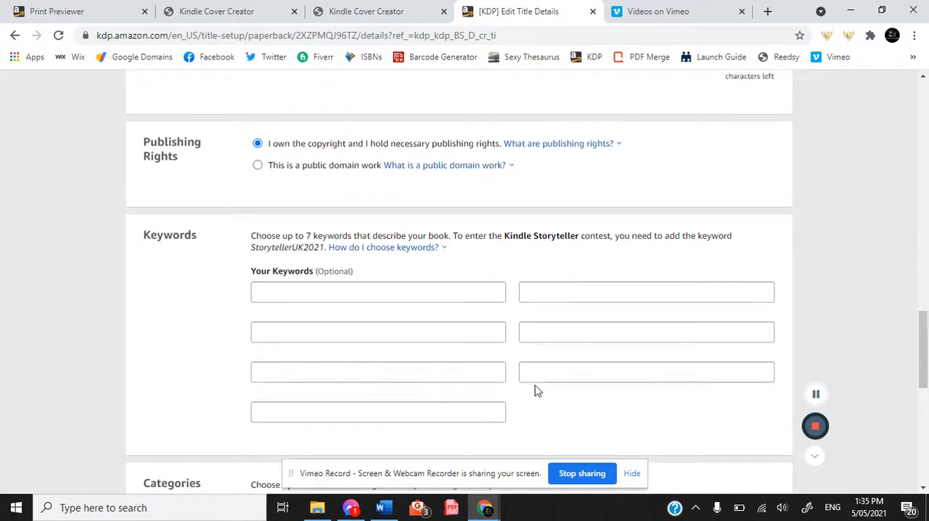
pyautogui.click(379, 502)
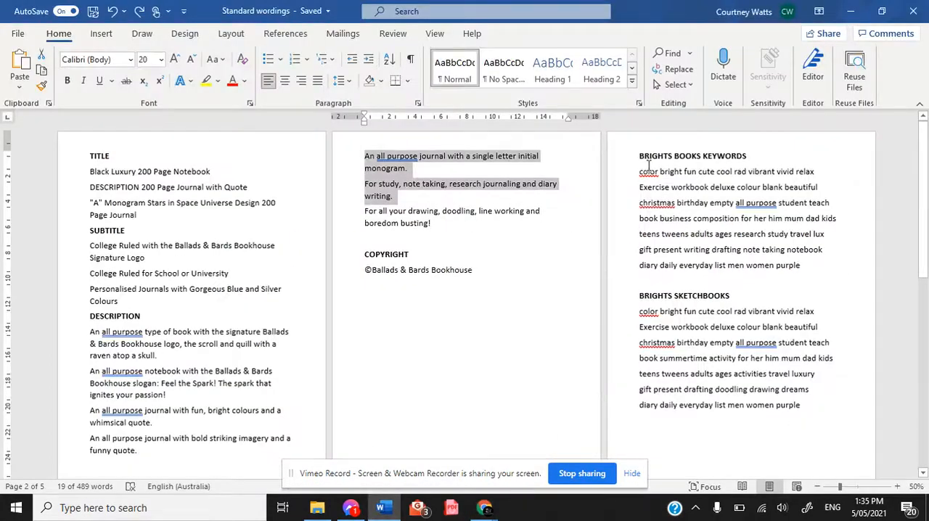
pyautogui.moveTo(638, 172); pyautogui.dragTo(816, 179)
pyautogui.hotkey('ctrl', 'c')
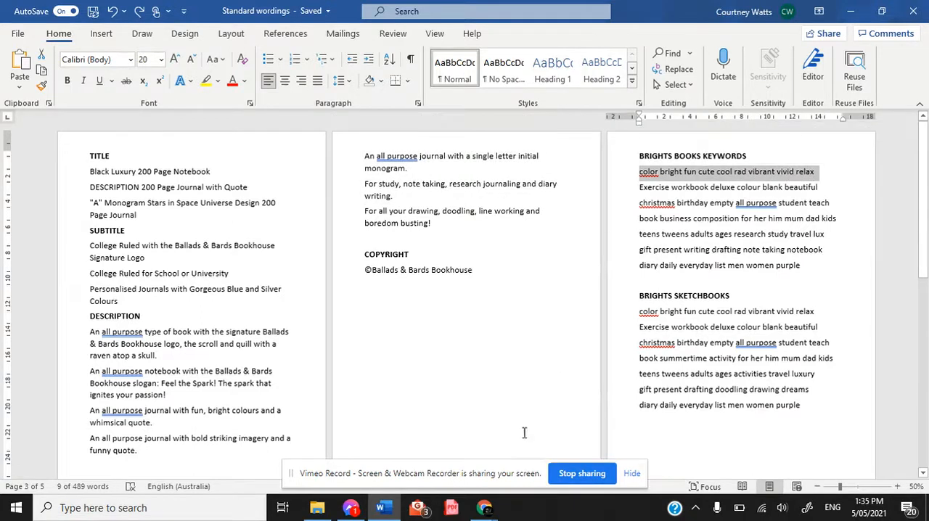
pyautogui.click(484, 507)
pyautogui.click(401, 457)
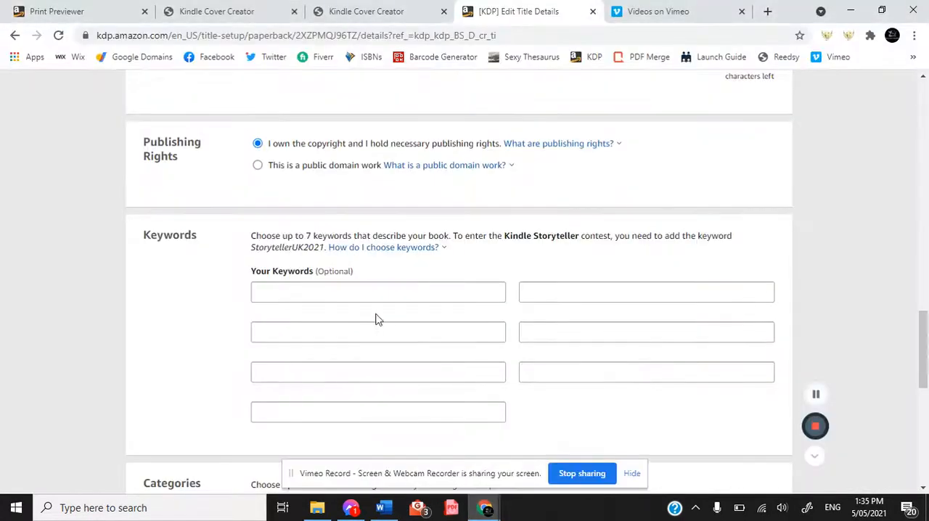
pyautogui.click(411, 288)
pyautogui.hotkey('ctrl', 'v')
# Copy "Exercise workbook deluxe colour blank beautiful" from the Word document's Brights Books keywords into the second keyword field.
pyautogui.click(385, 508)
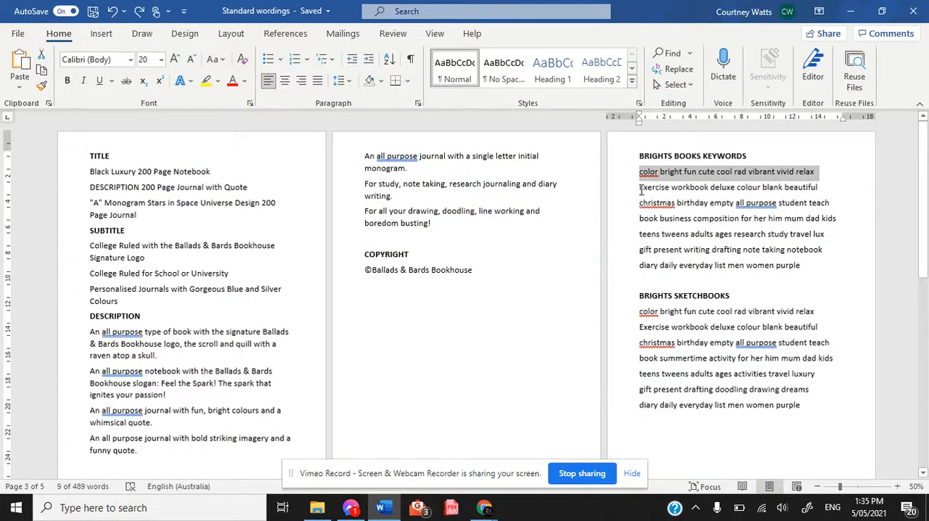
pyautogui.moveTo(639, 188); pyautogui.dragTo(813, 190)
pyautogui.hotkey('ctrl', 'c')
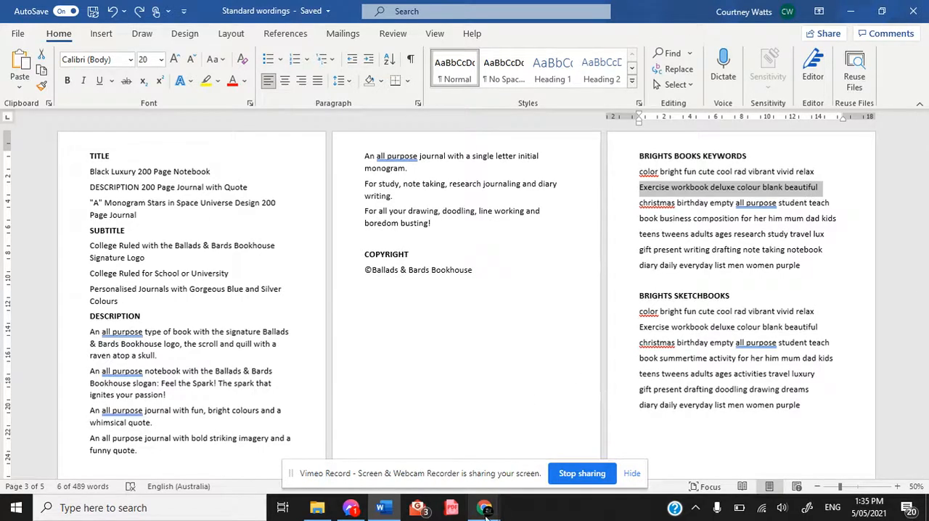
pyautogui.moveTo(484, 508)
pyautogui.click(425, 477)
pyautogui.click(543, 294)
pyautogui.hotkey('ctrl', 'v')
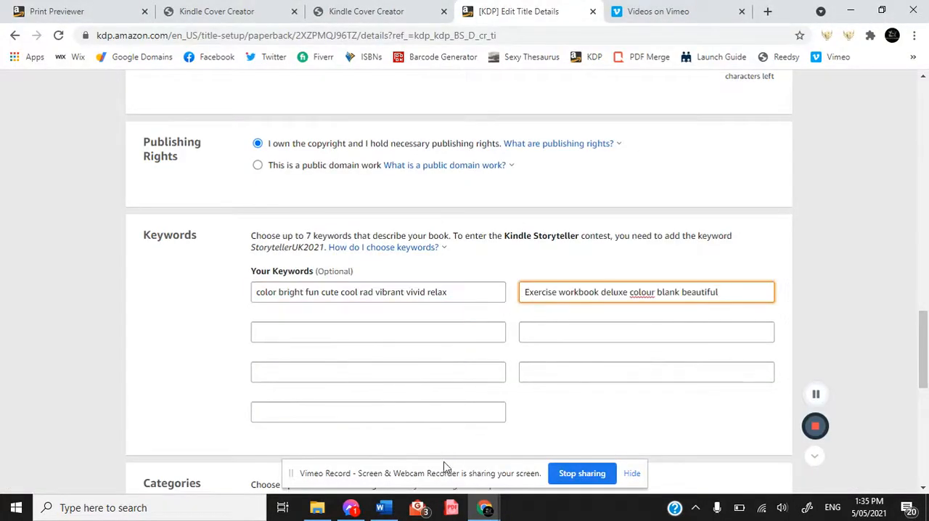
# Copy "christmas birthday empty all purpose student teach" from the Word document's Brights Books keywords into the third keyword field.
pyautogui.click(384, 508)
pyautogui.moveTo(646, 202); pyautogui.dragTo(824, 207)
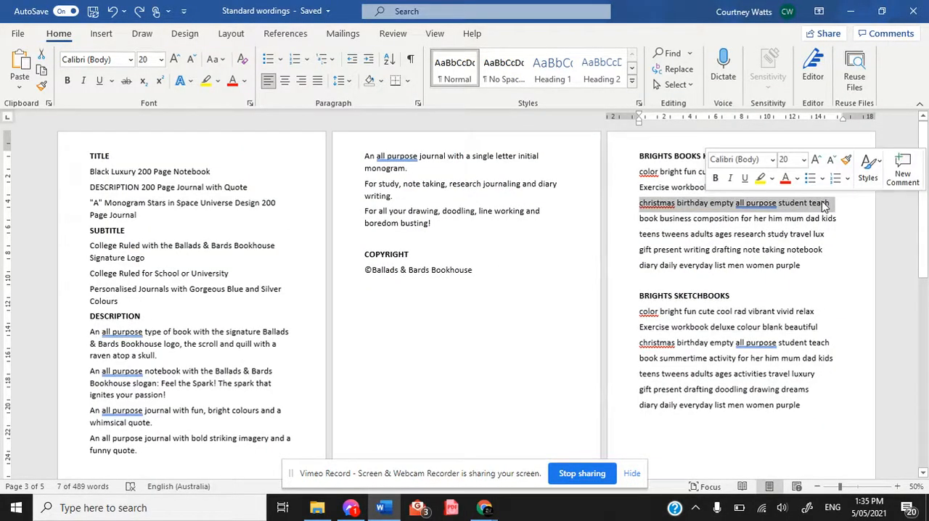
pyautogui.hotkey('ctrl', 'c')
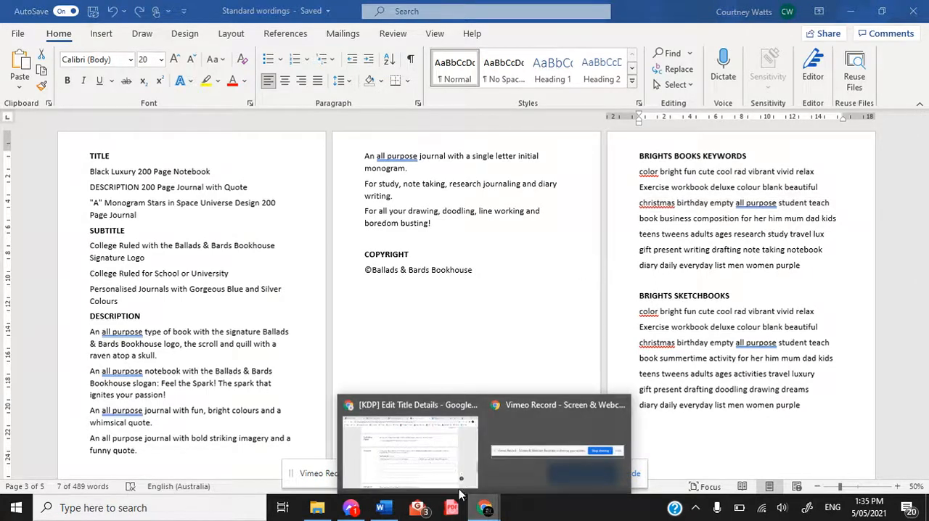
pyautogui.click(432, 469)
pyautogui.click(375, 334)
pyautogui.hotkey('ctrl', 'v')
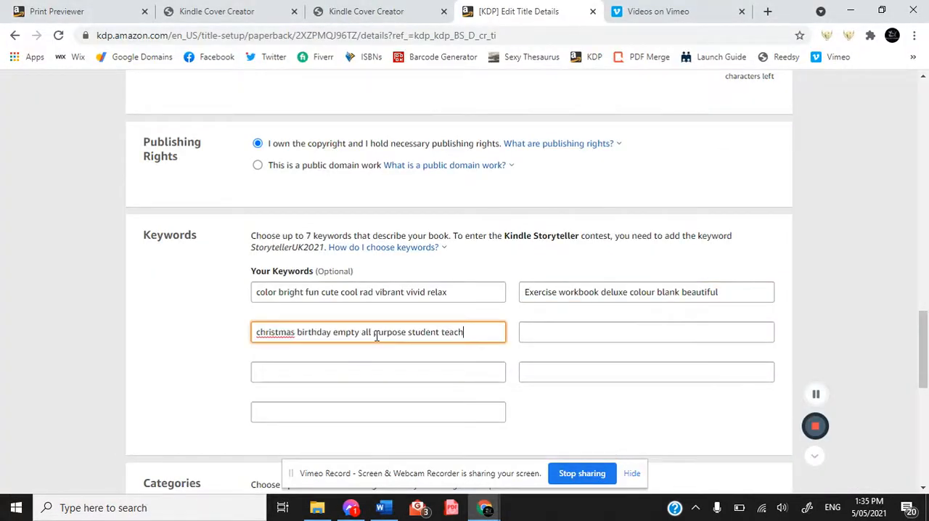
# Copy "book business composition for her him mum dad kids" from the Word keyword list into the fourth keyword field.
pyautogui.click(384, 508)
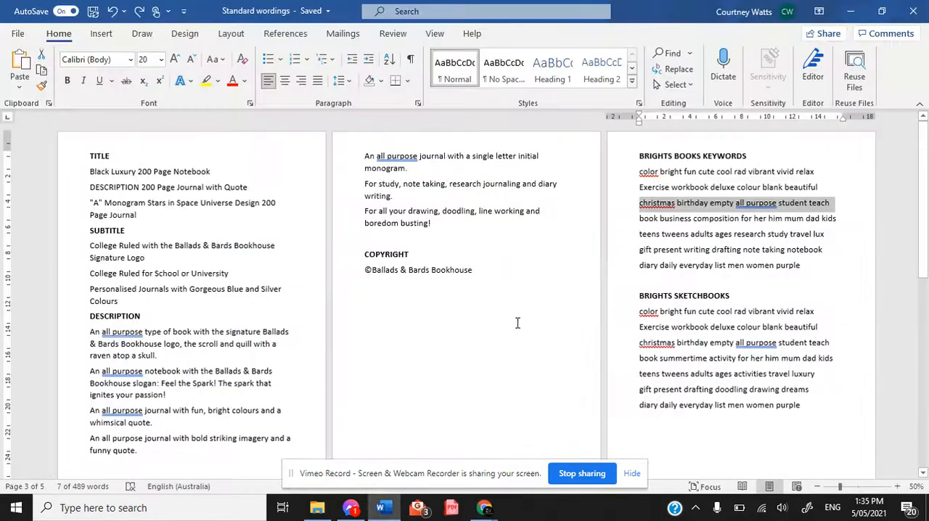
pyautogui.moveTo(639, 218); pyautogui.dragTo(842, 229)
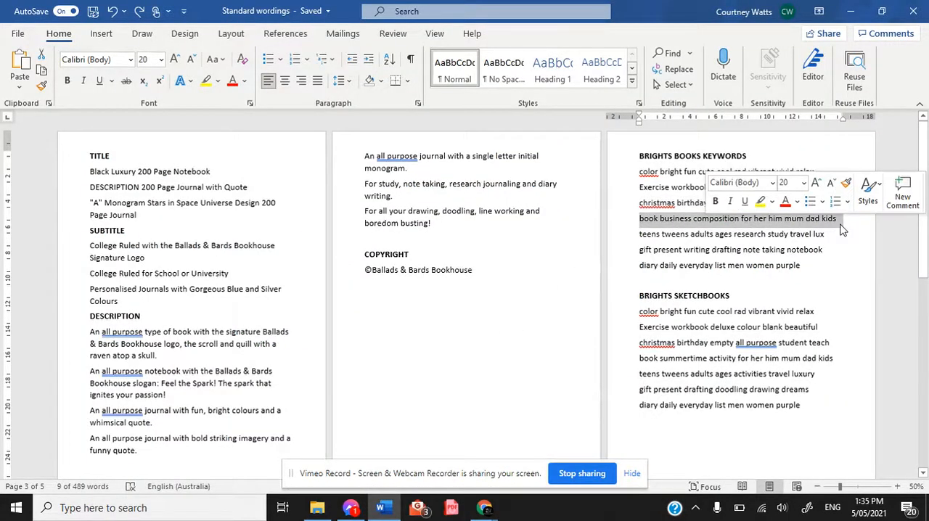
pyautogui.hotkey('ctrl', 'c')
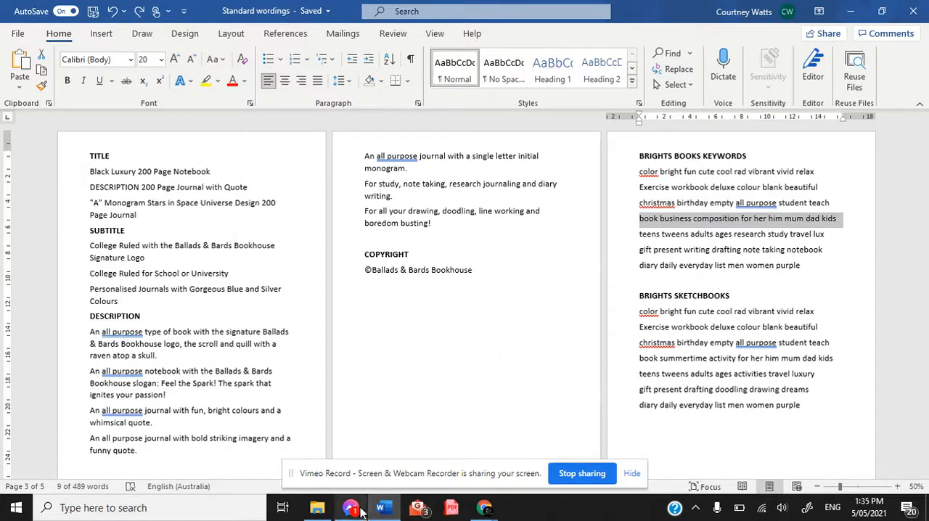
pyautogui.moveTo(485, 508)
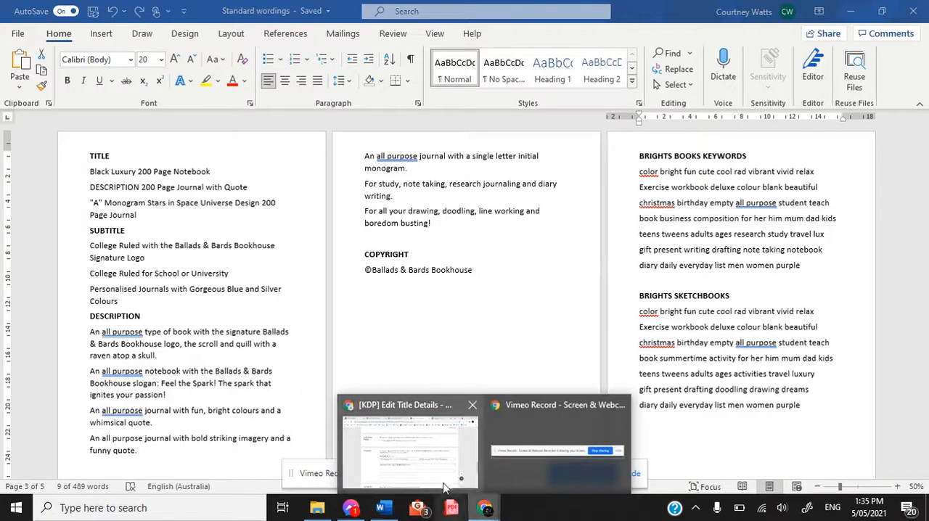
pyautogui.click(439, 476)
pyautogui.click(536, 332)
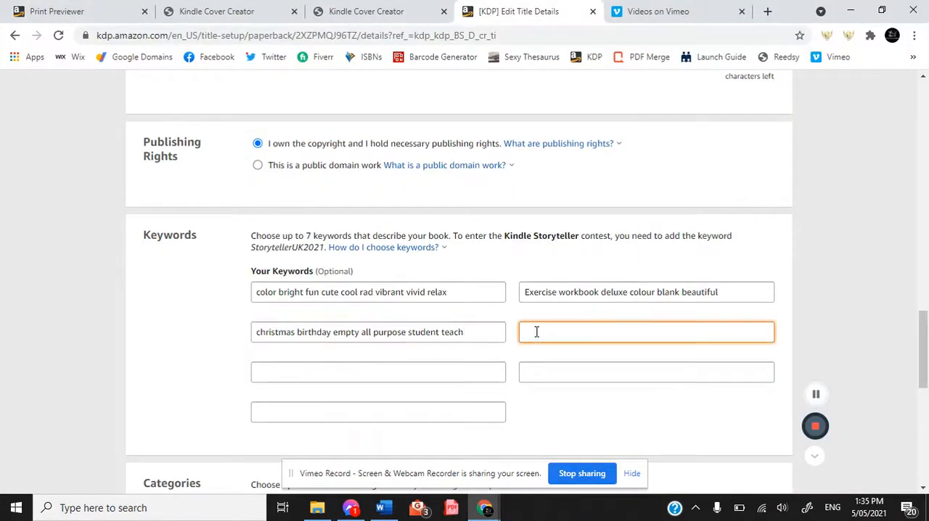
pyautogui.hotkey('ctrl', 'v')
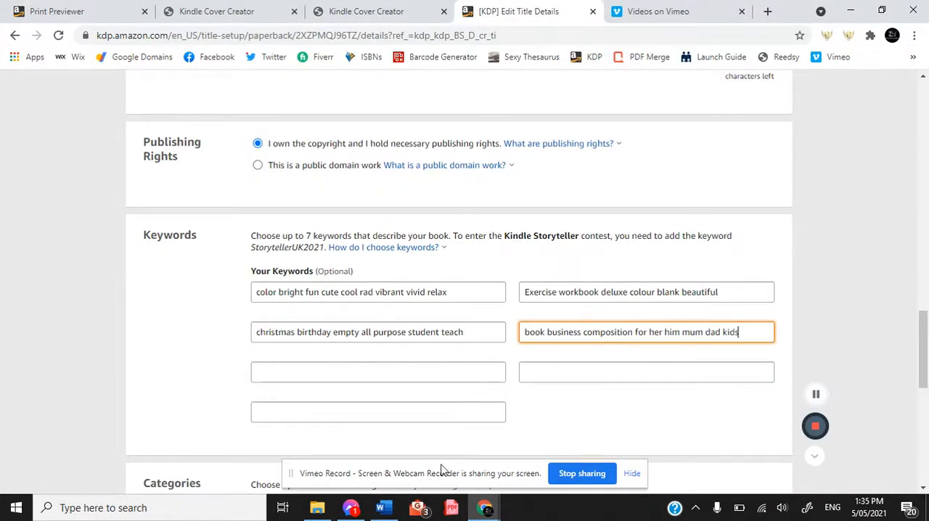
# Copy "teens tweens adults ages research study travel lux" from the Word keyword list into the fifth keyword field.
pyautogui.moveTo(384, 508)
pyautogui.click(374, 446)
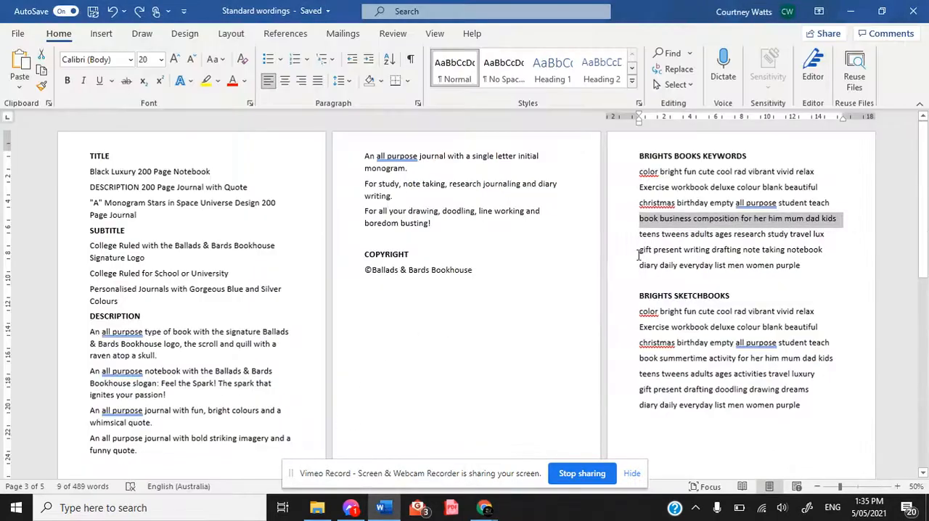
pyautogui.moveTo(640, 234); pyautogui.dragTo(829, 233)
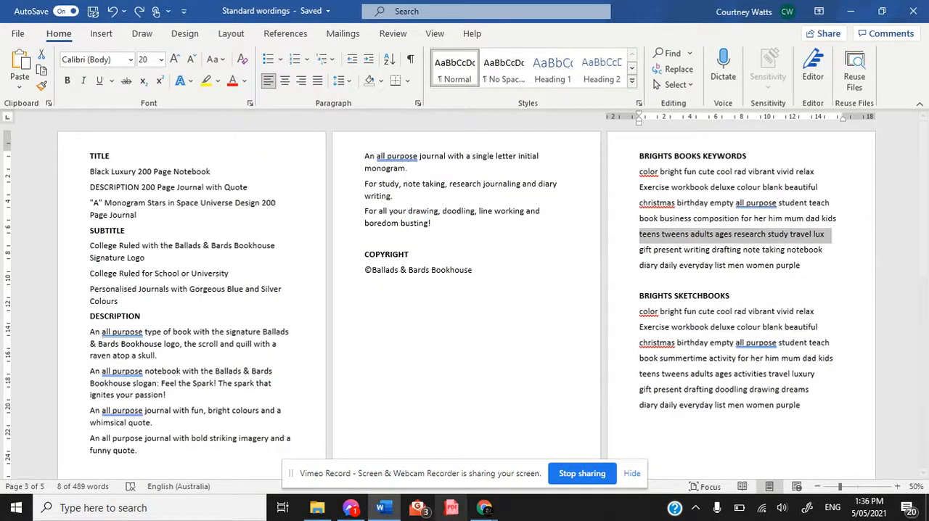
pyautogui.moveTo(484, 508)
pyautogui.click(418, 424)
pyautogui.click(413, 371)
pyautogui.hotkey('ctrl', 'v')
# Copy "gift present writing drafting note taking notebook" from the Word keyword list into the sixth keyword field.
pyautogui.click(379, 512)
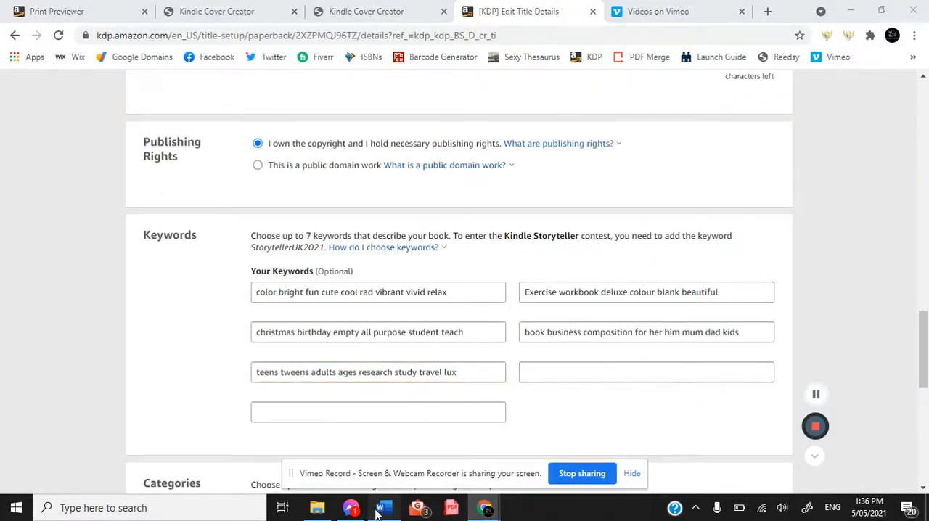
pyautogui.moveTo(639, 250); pyautogui.dragTo(821, 267)
pyautogui.moveTo(643, 249); pyautogui.dragTo(821, 251)
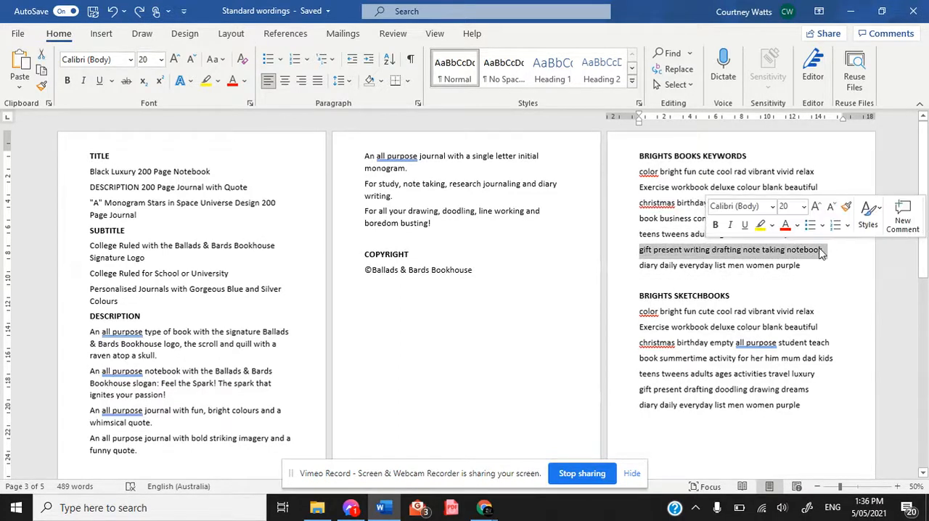
pyautogui.click(484, 507)
pyautogui.click(410, 449)
pyautogui.click(536, 373)
pyautogui.hotkey('ctrl', 'v')
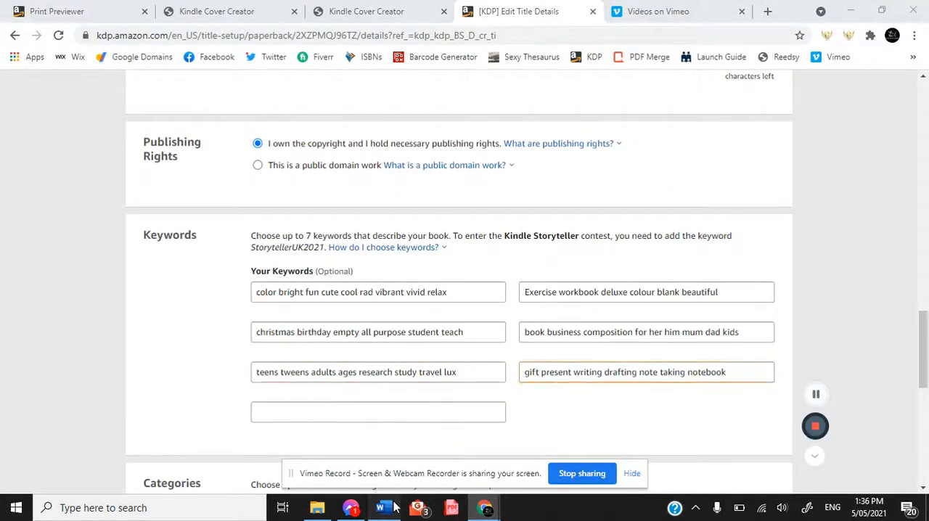
# Copy "diary daily everyday list men women purple" from Word's Brights Books keywords into the seventh keyword field, replacing "purple" with "dark initial".
pyautogui.click(383, 507)
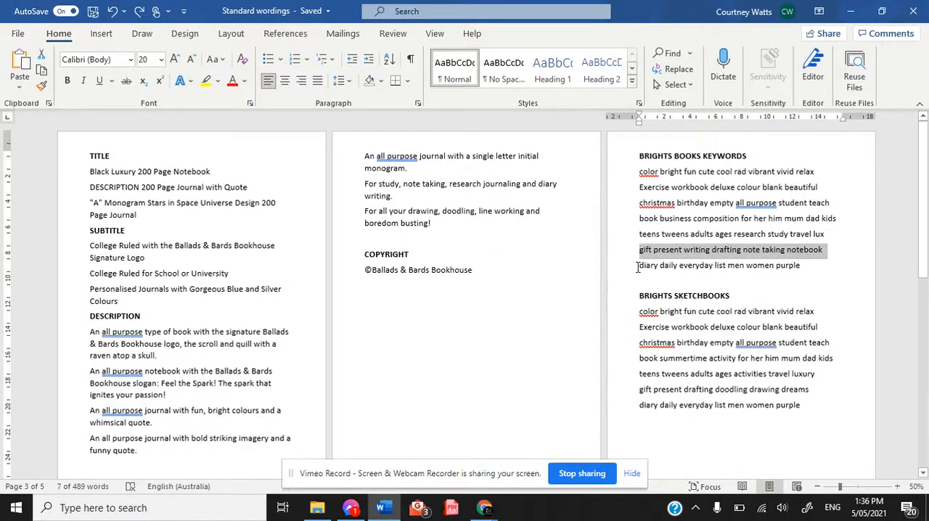
pyautogui.moveTo(638, 267); pyautogui.dragTo(802, 268)
pyautogui.hotkey('ctrl', 'u')
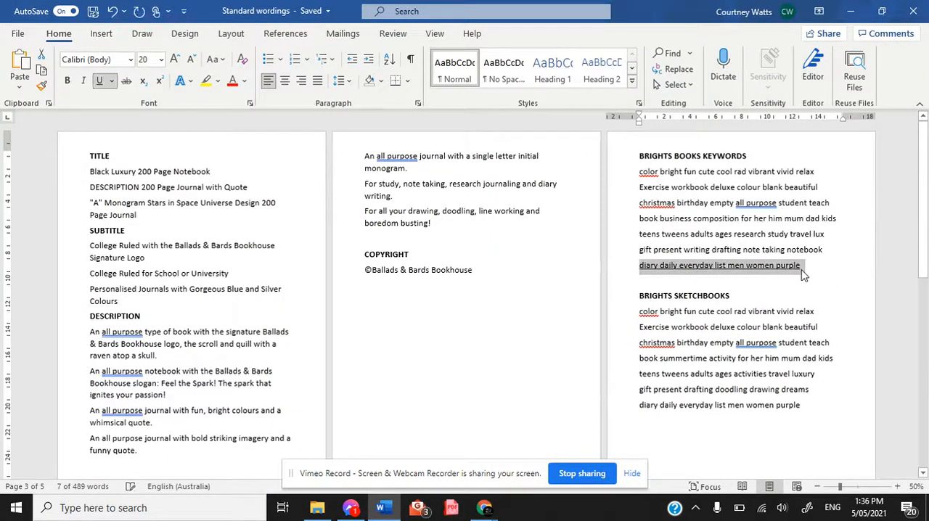
pyautogui.hotkey('ctrl', 'u')
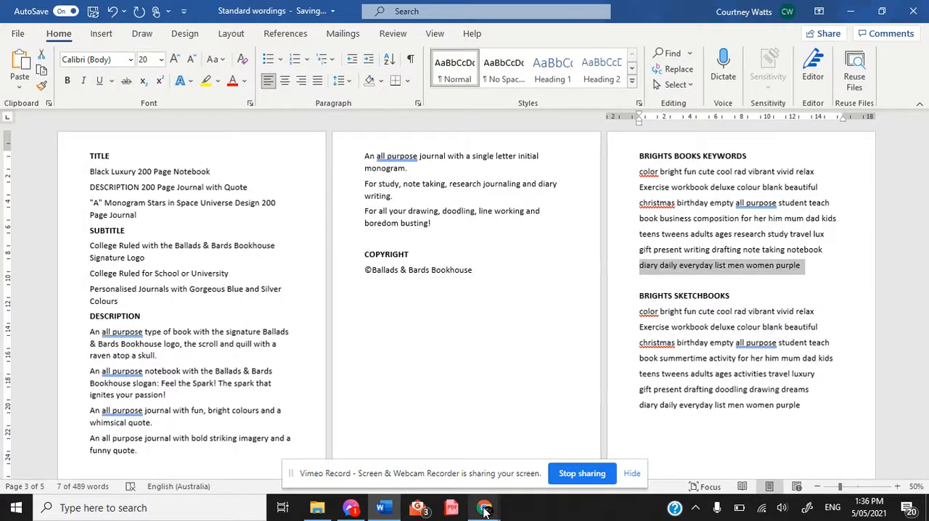
pyautogui.moveTo(485, 510)
pyautogui.moveTo(424, 477)
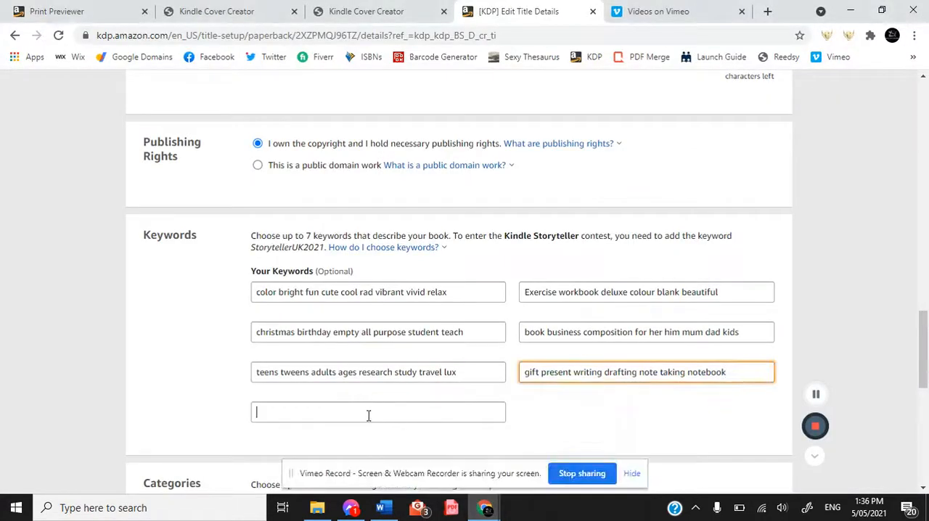
pyautogui.hotkey('ctrl', 'v')
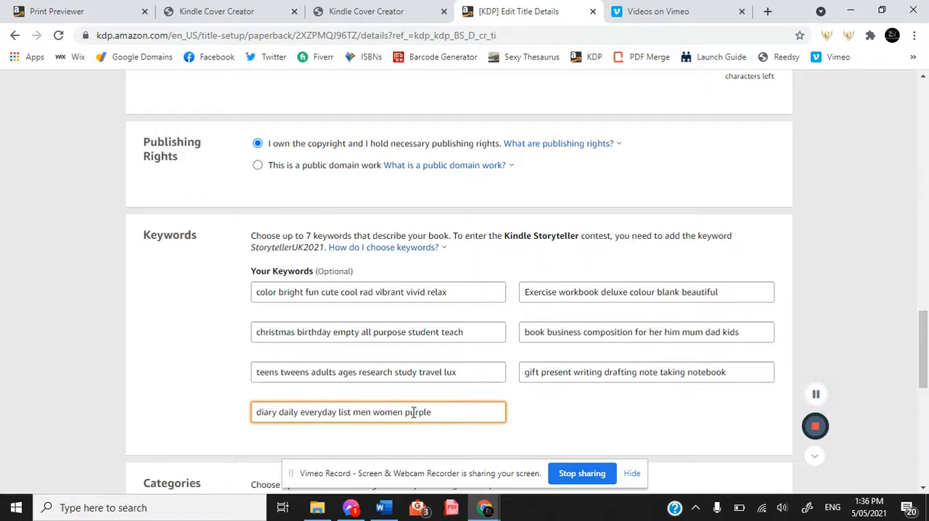
pyautogui.moveTo(430, 412); pyautogui.dragTo(408, 413)
pyautogui.press('BackSpace')
# Choose Nonfiction > Language Arts & Disciplines > Composition & Creative Writing as the book's first category.
pyautogui.moveTo(924, 348); pyautogui.dragTo(924, 381)
pyautogui.click(404, 312)
pyautogui.click(286, 347)
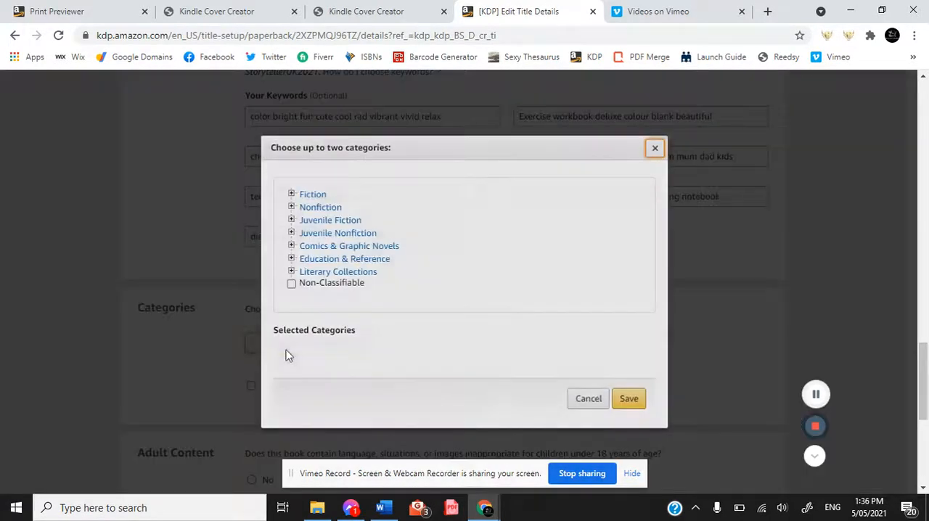
pyautogui.scroll(5, 361, 241)
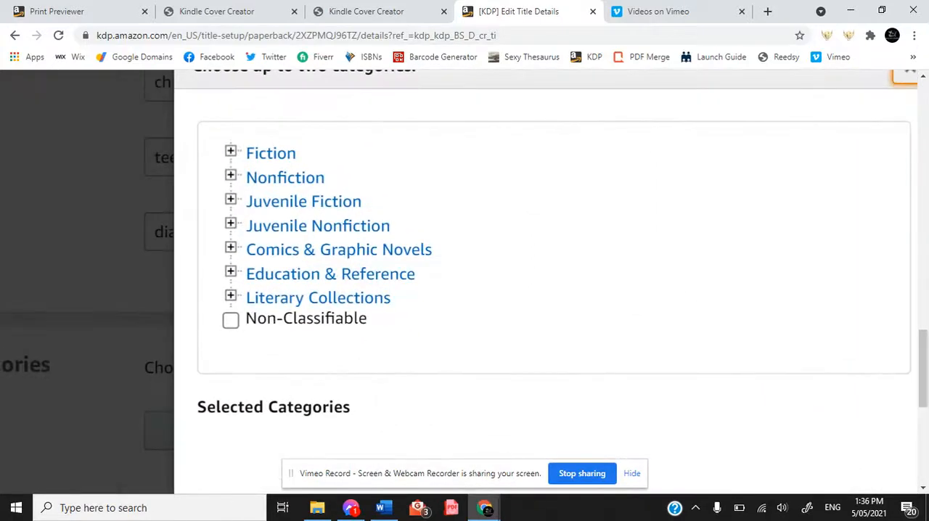
pyautogui.click(231, 177)
pyautogui.scroll(-2, 551, 247)
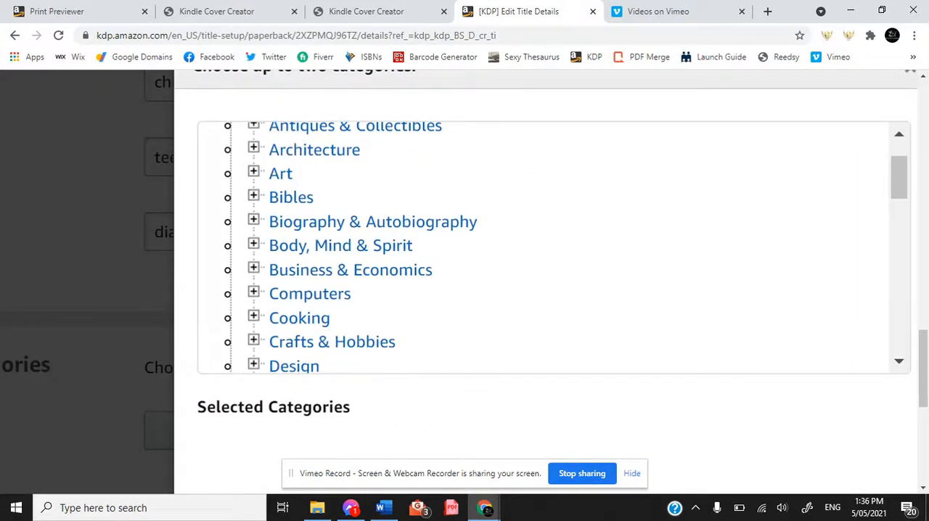
pyautogui.scroll(-6, 551, 247)
pyautogui.scroll(-2, 552, 247)
pyautogui.click(254, 213)
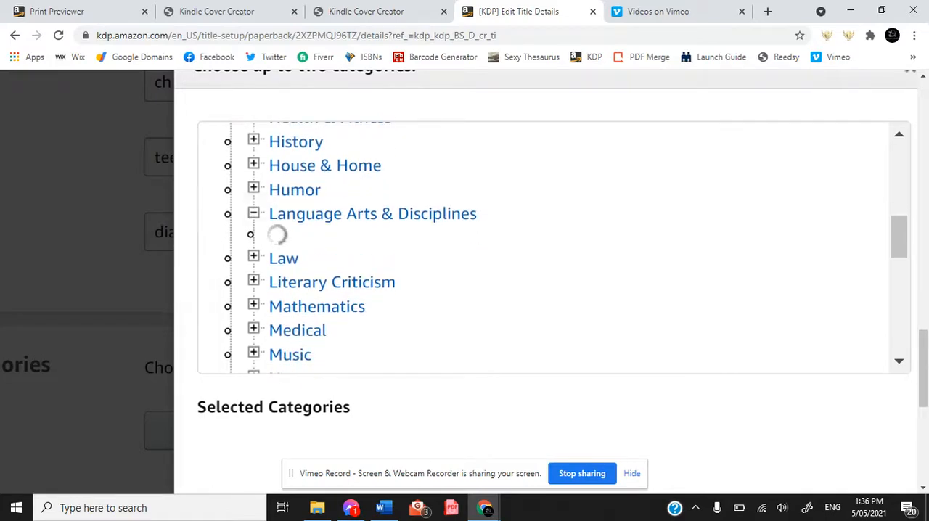
pyautogui.scroll(-2, 551, 247)
pyautogui.click(277, 246)
# Add Nonfiction > Science > Space Science as the second category and save the category selection.
pyautogui.scroll(-1, 552, 247)
pyautogui.scroll(-1, 551, 247)
pyautogui.scroll(2, 551, 246)
pyautogui.scroll(-10, 501, 239)
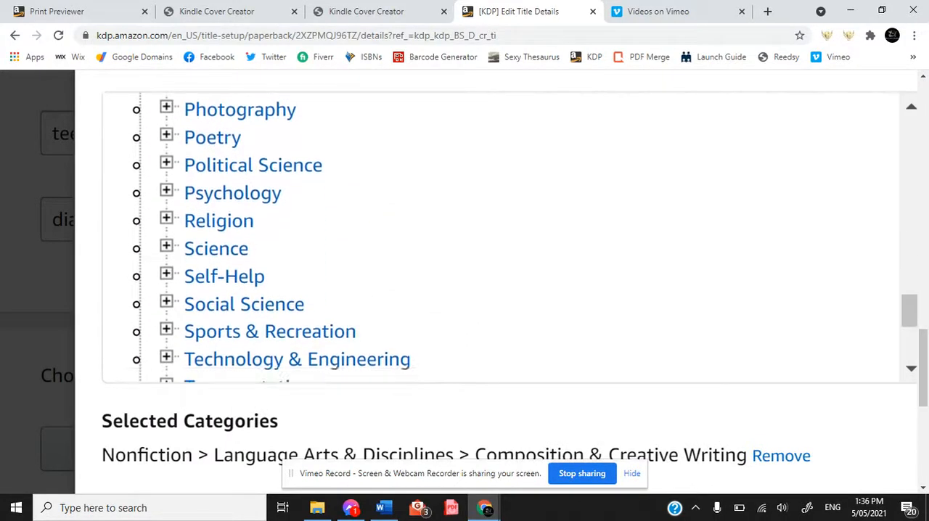
pyautogui.click(166, 248)
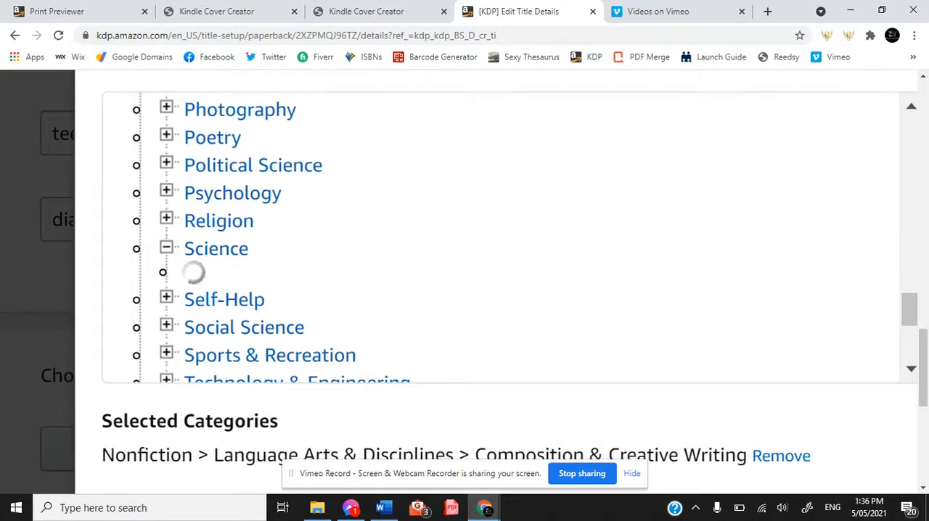
pyautogui.scroll(-4, 500, 240)
pyautogui.scroll(-5, 501, 239)
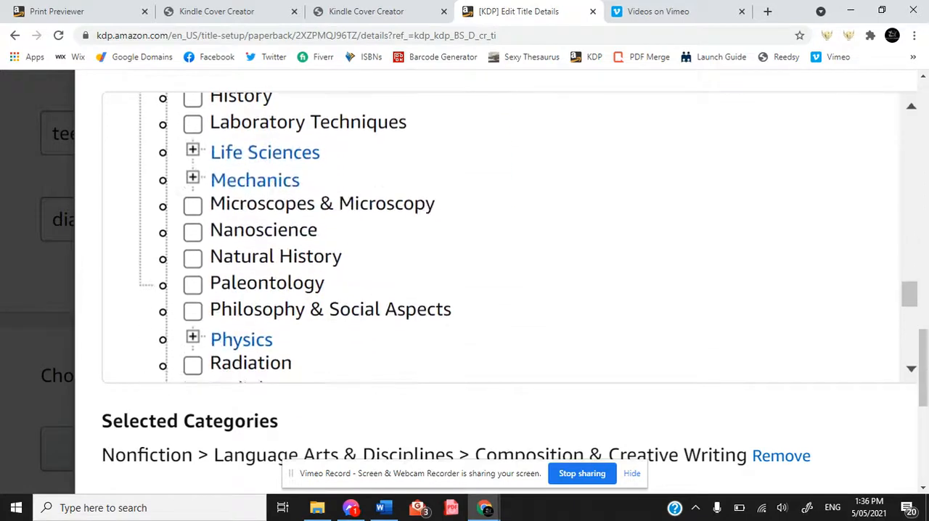
pyautogui.scroll(-3, 501, 240)
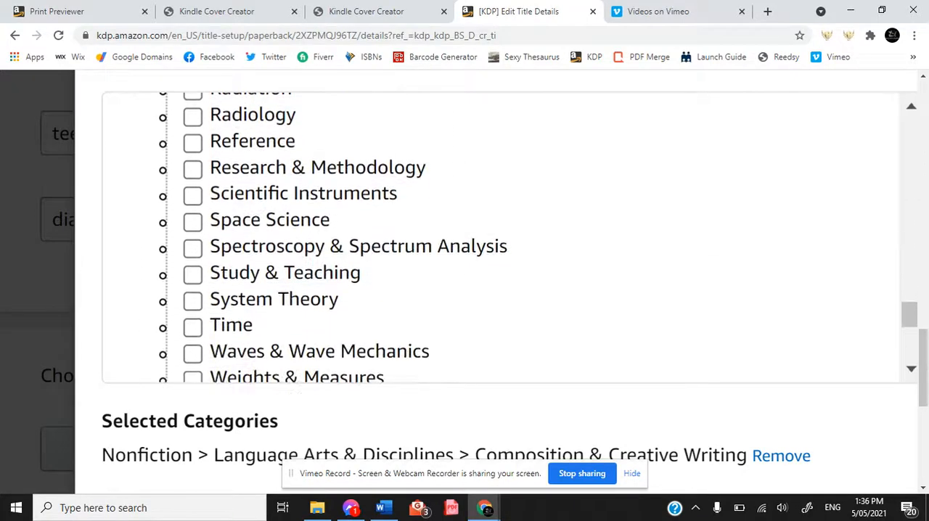
pyautogui.click(192, 222)
pyautogui.scroll(-5, 435, 250)
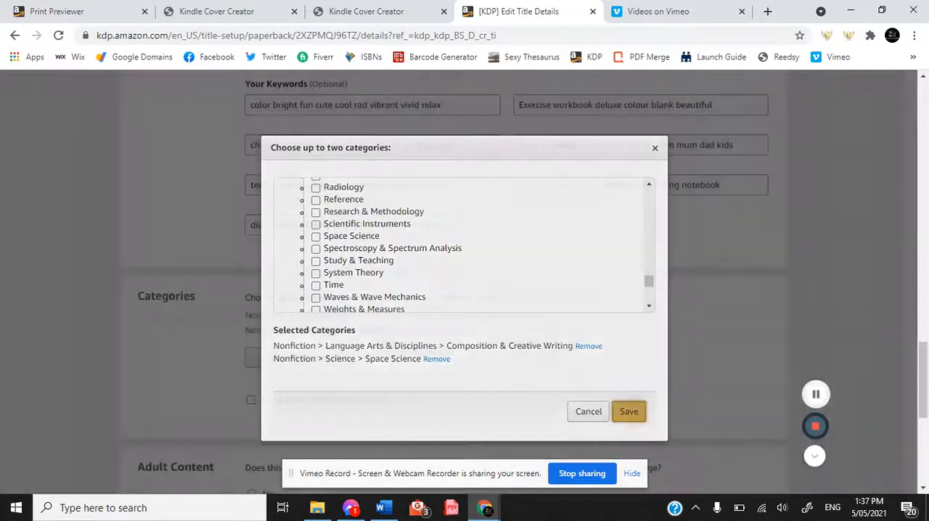
pyautogui.click(629, 411)
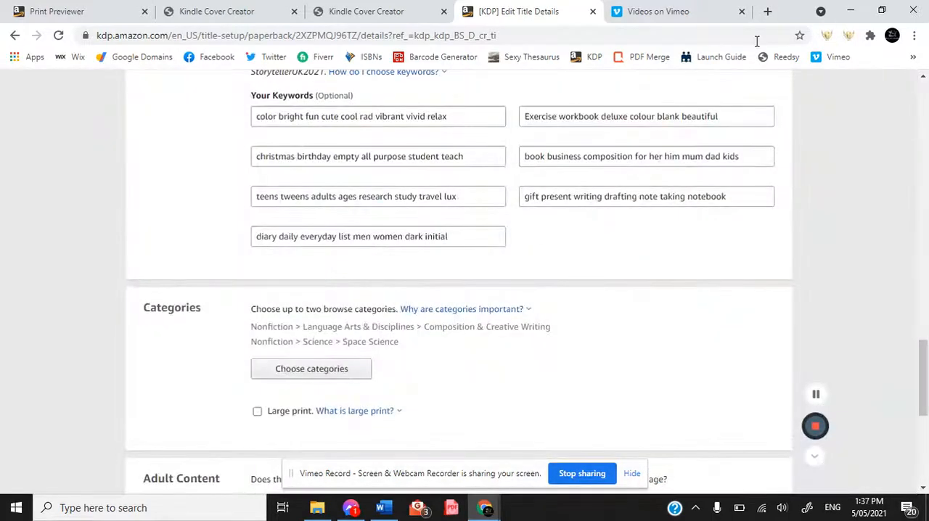
# Answer No to the adult content question, then save the paperback details and continue to the Paperback Content stage.
pyautogui.scroll(-3, 442, 331)
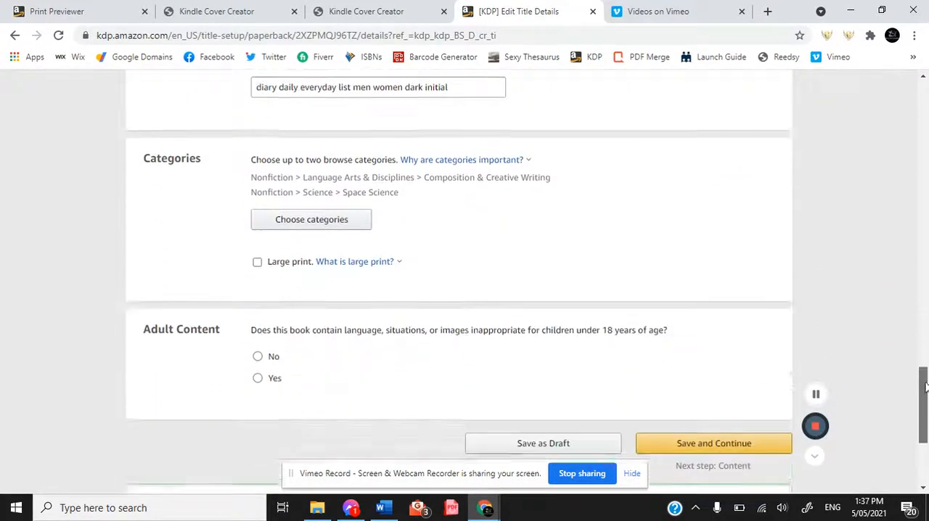
pyautogui.click(257, 321)
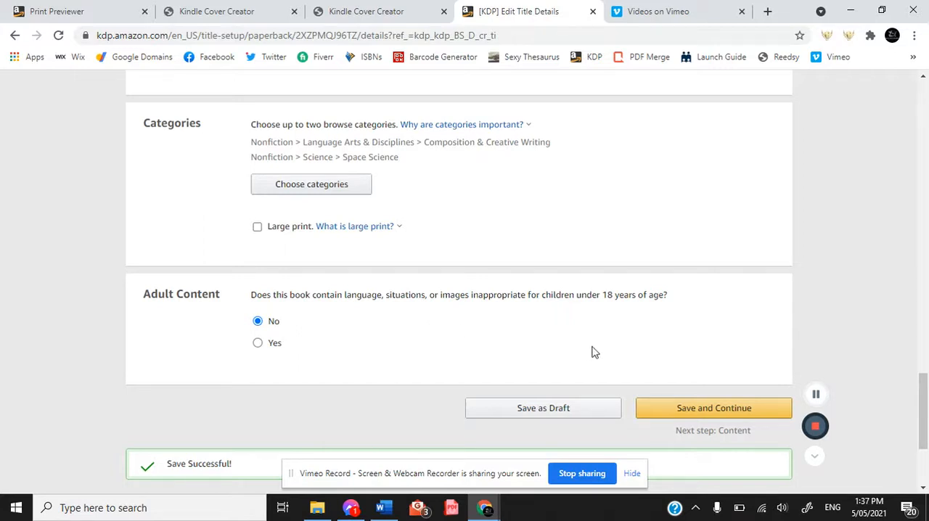
pyautogui.click(684, 408)
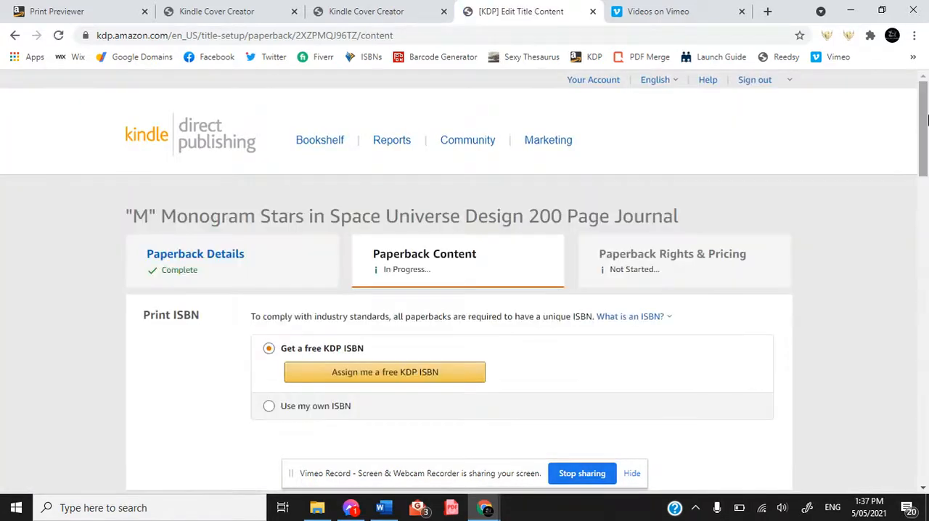
# Assign a free KDP ISBN to the "M" Monogram paperback.
pyautogui.click(414, 383)
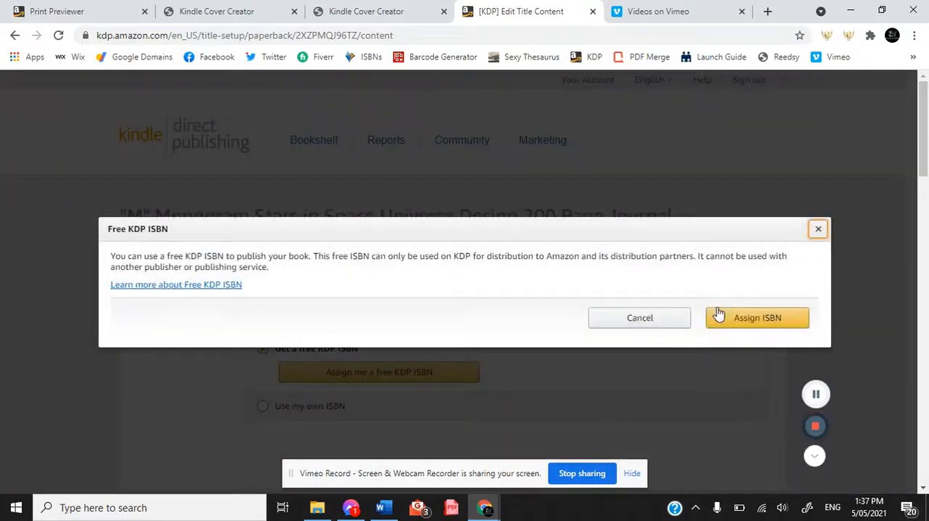
pyautogui.click(748, 319)
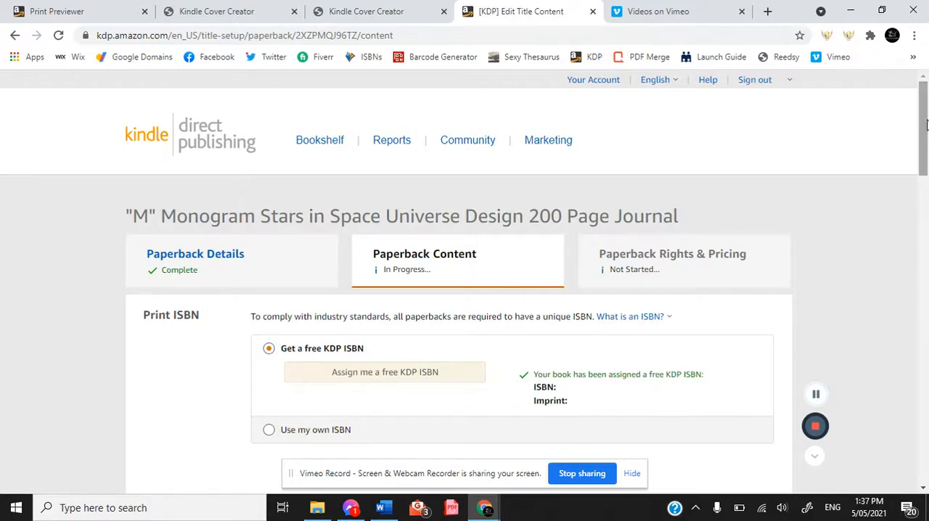
# Upload the Journal Page Paper 200 file from the BBB KDP Merch Books > Blank Paper folder as the paperback manuscript.
pyautogui.moveTo(926, 125); pyautogui.dragTo(926, 183)
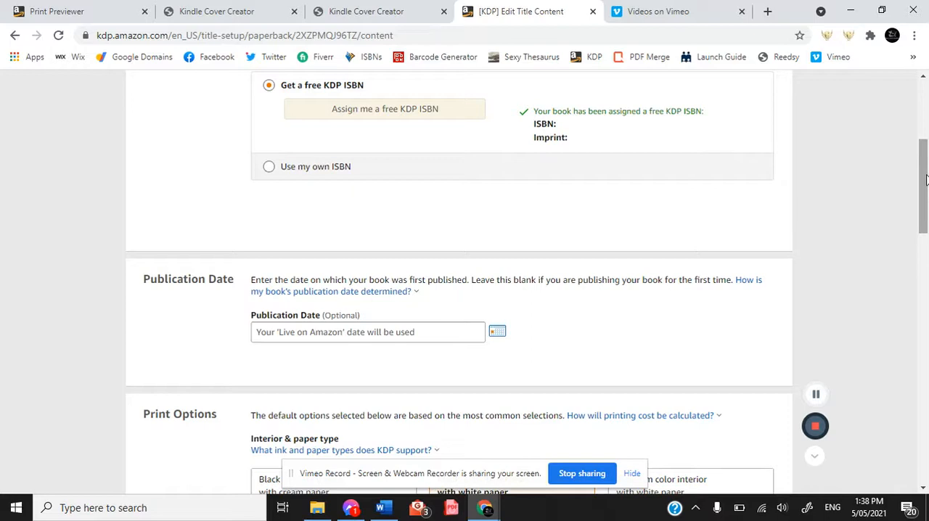
pyautogui.moveTo(924, 180); pyautogui.dragTo(924, 205)
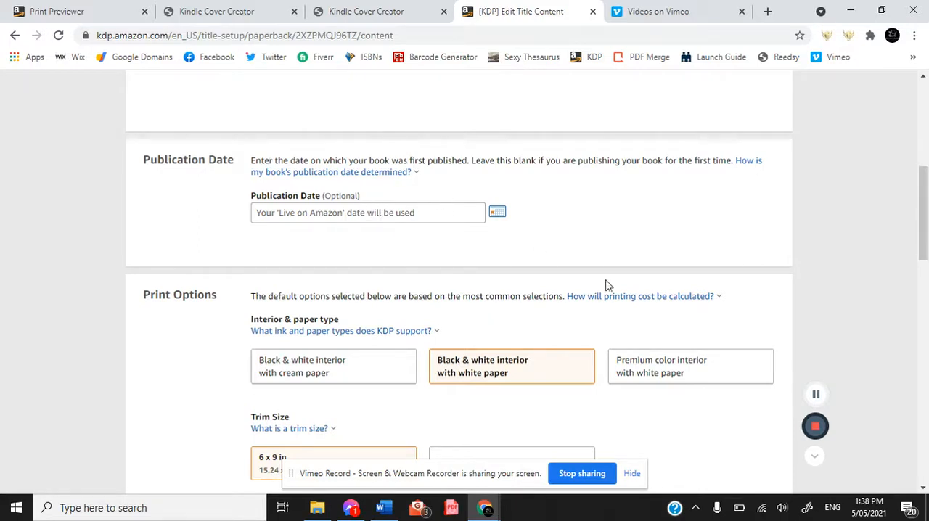
pyautogui.moveTo(924, 190); pyautogui.dragTo(926, 230)
pyautogui.scroll(-1, 926, 237)
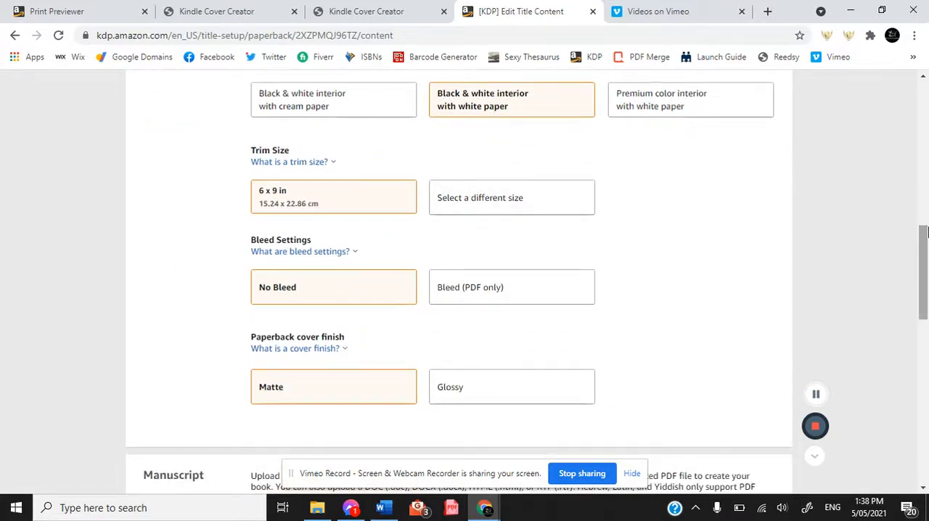
pyautogui.scroll(-3, 488, 291)
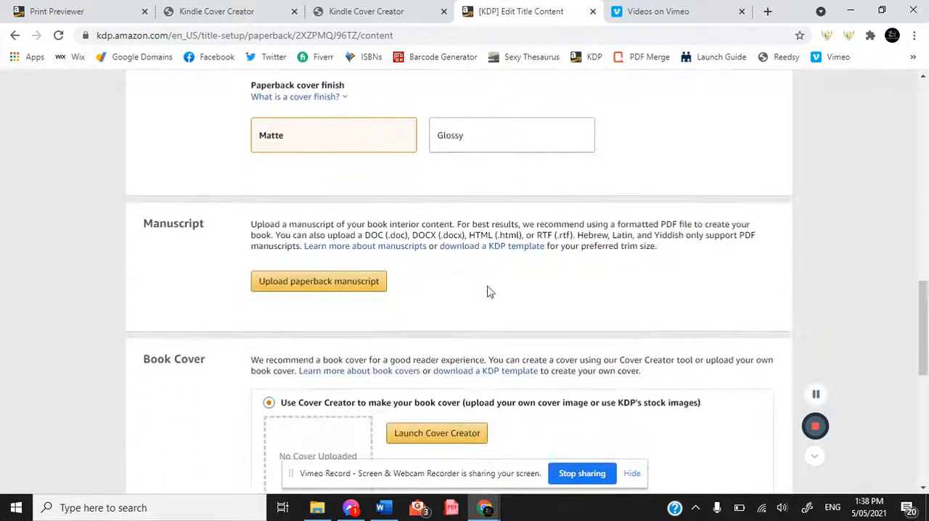
pyautogui.click(339, 283)
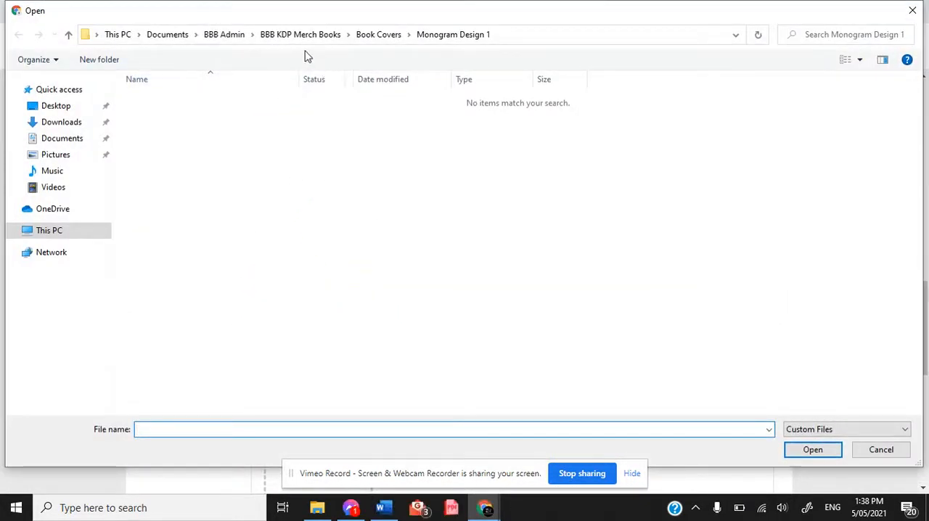
pyautogui.click(369, 35)
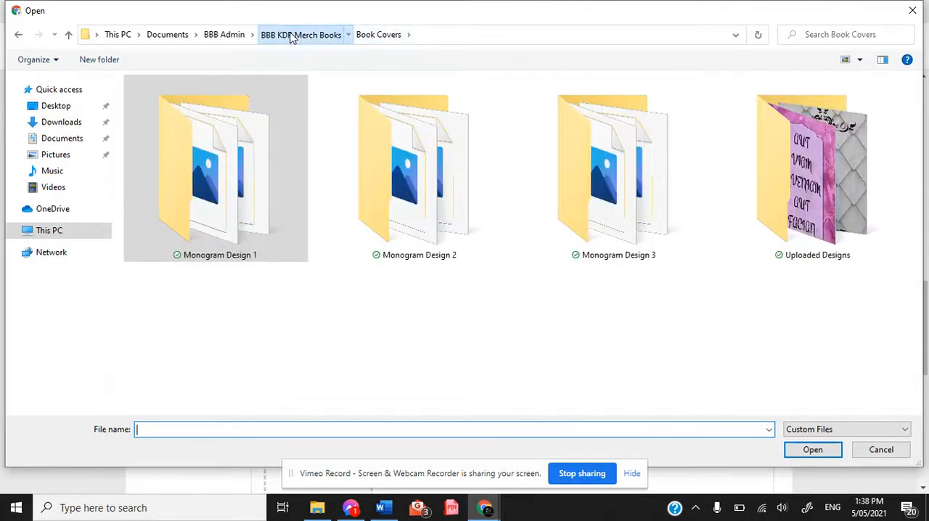
pyautogui.click(291, 36)
pyautogui.doubleClick(199, 99)
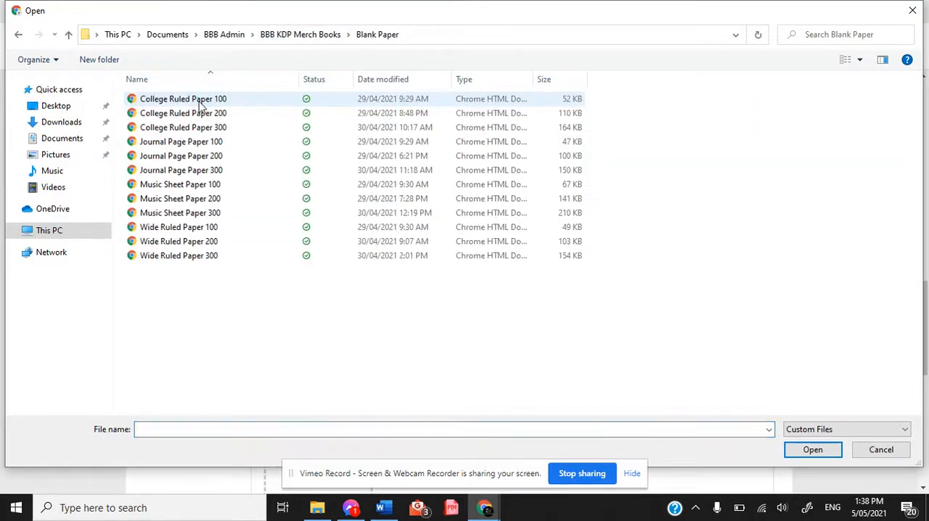
pyautogui.doubleClick(199, 155)
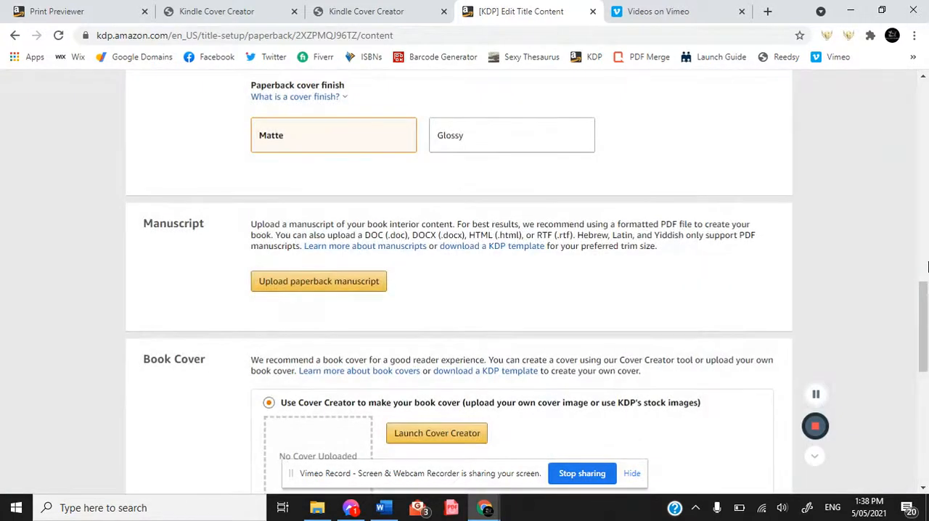
# Launch Cover Creator and upload the M image from Book Covers > Monogram Design 1 as the cover image.
pyautogui.moveTo(925, 306); pyautogui.dragTo(924, 344)
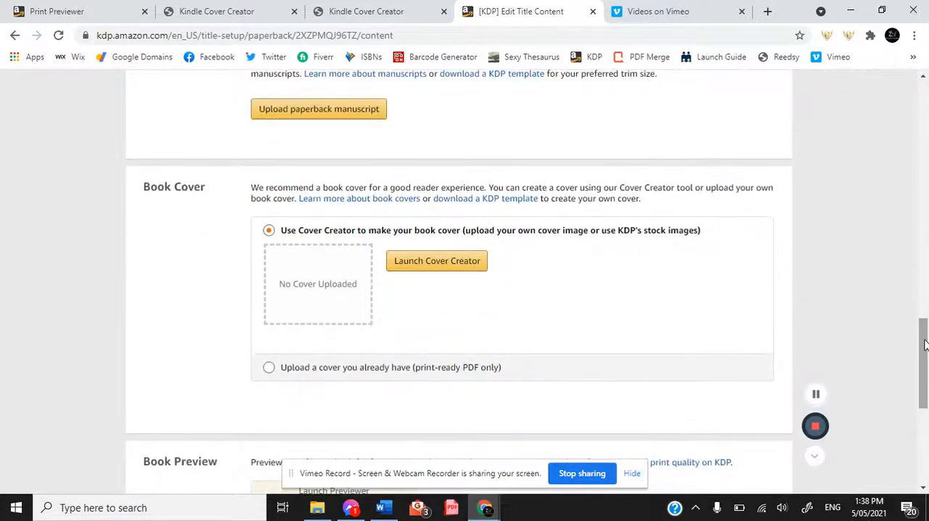
pyautogui.click(436, 257)
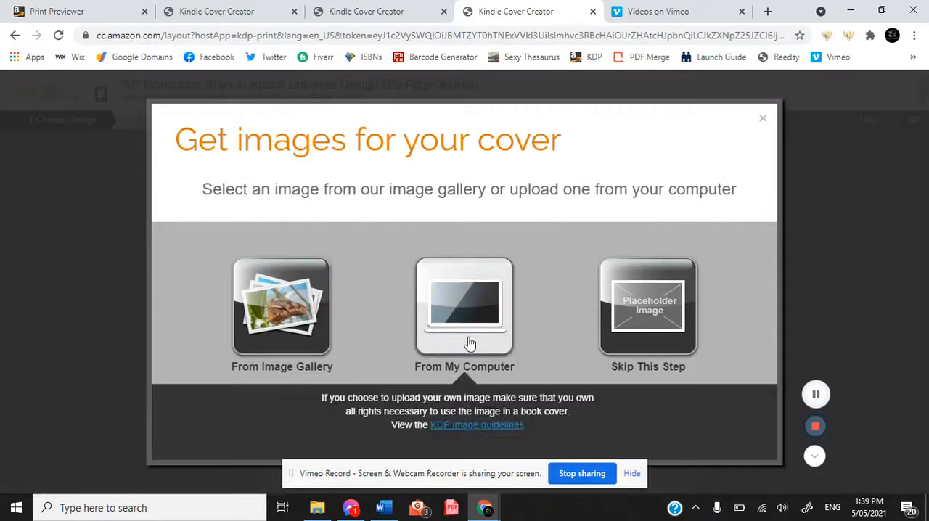
pyautogui.click(468, 339)
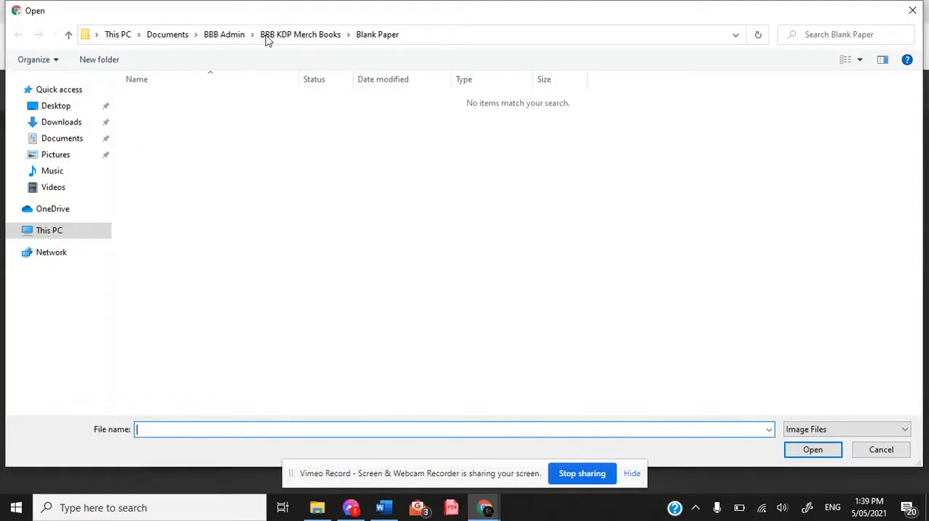
pyautogui.click(294, 39)
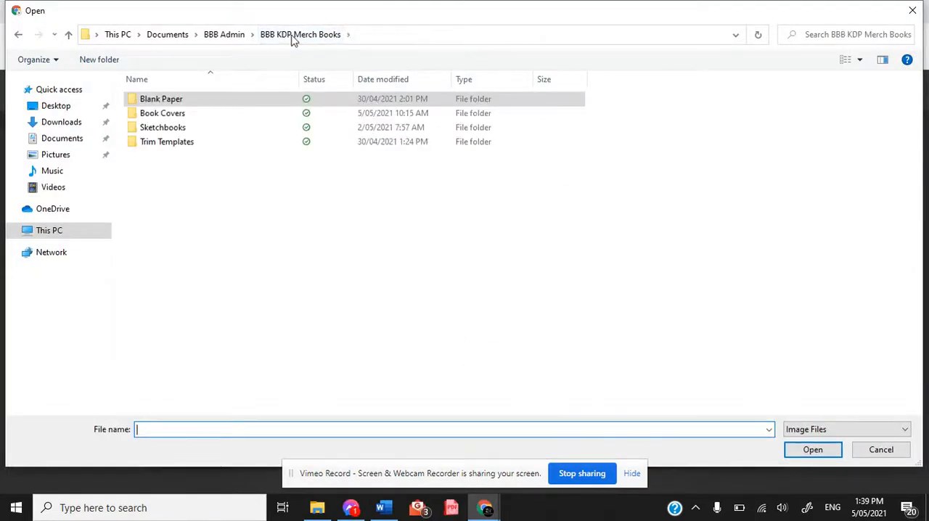
pyautogui.doubleClick(207, 115)
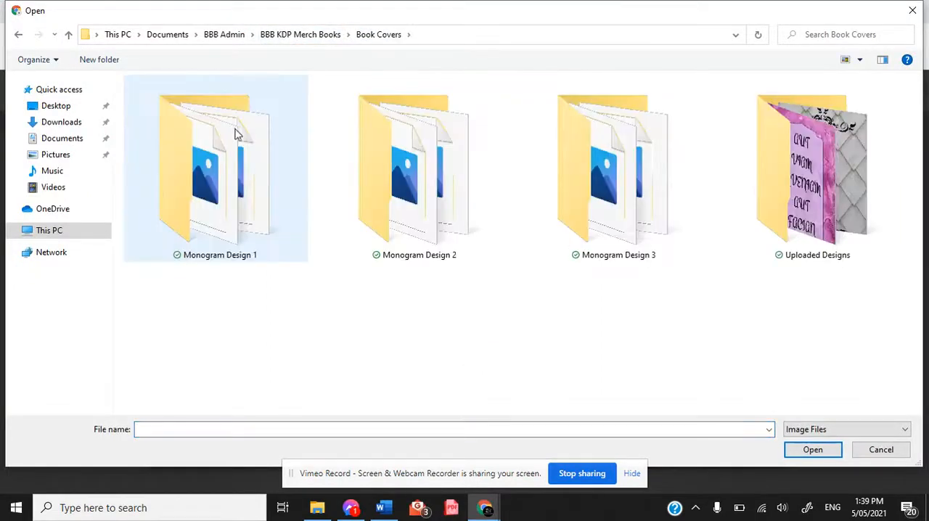
pyautogui.doubleClick(261, 143)
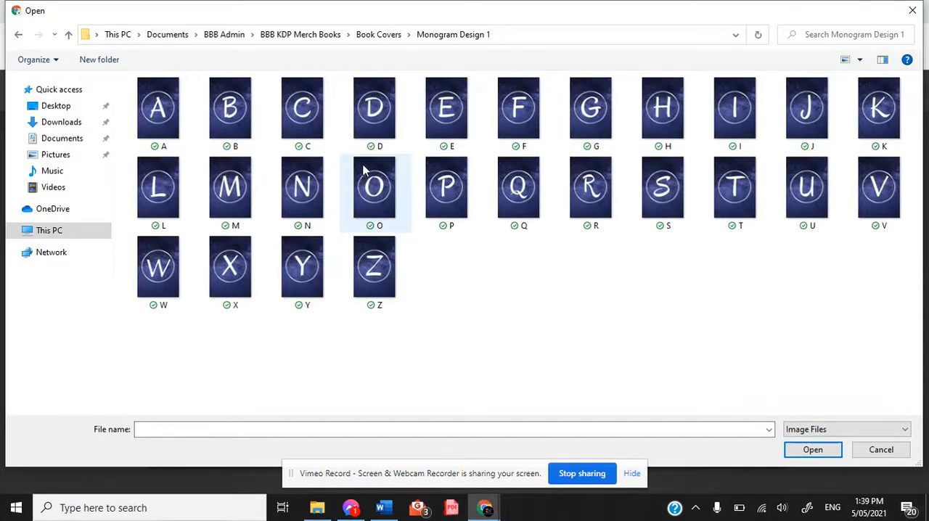
pyautogui.doubleClick(235, 192)
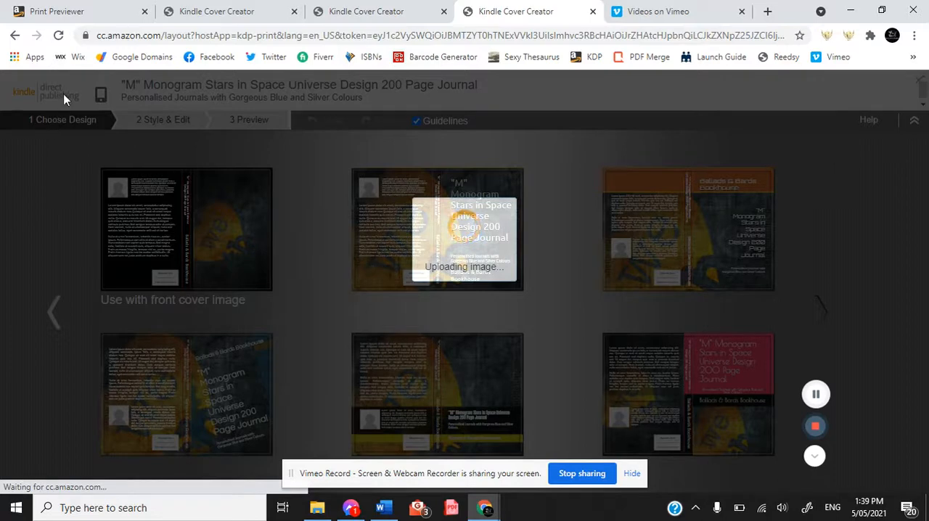
# Switch to the "K" Monogram journal's Cover Creator and choose the "Use with front cover image" design.
pyautogui.click(216, 8)
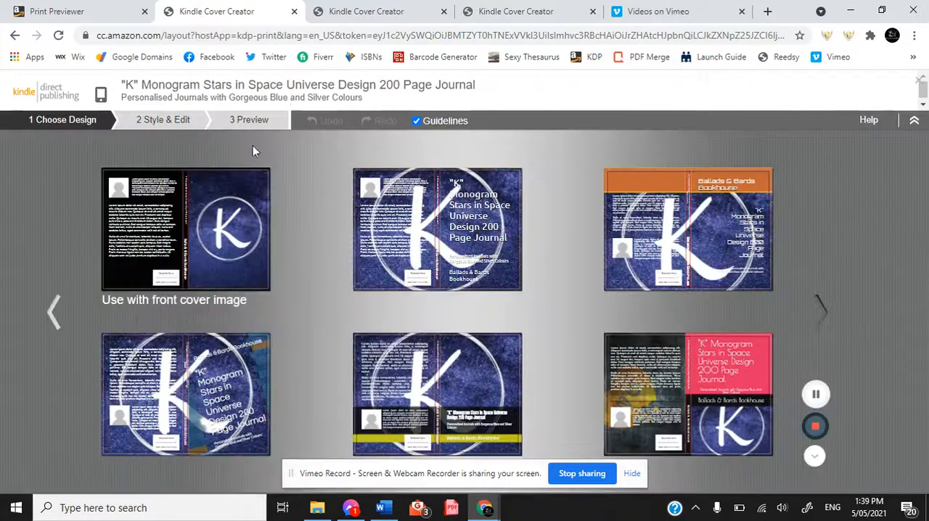
pyautogui.moveTo(206, 226)
pyautogui.click(186, 265)
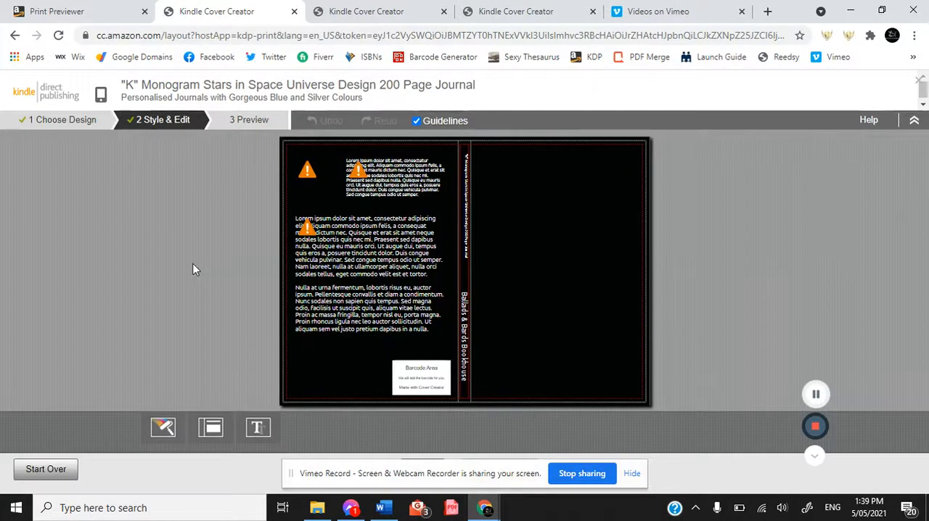
# Clear the placeholder texts from the K journal's back cover and remove the title and author name from its spine.
pyautogui.click(399, 278)
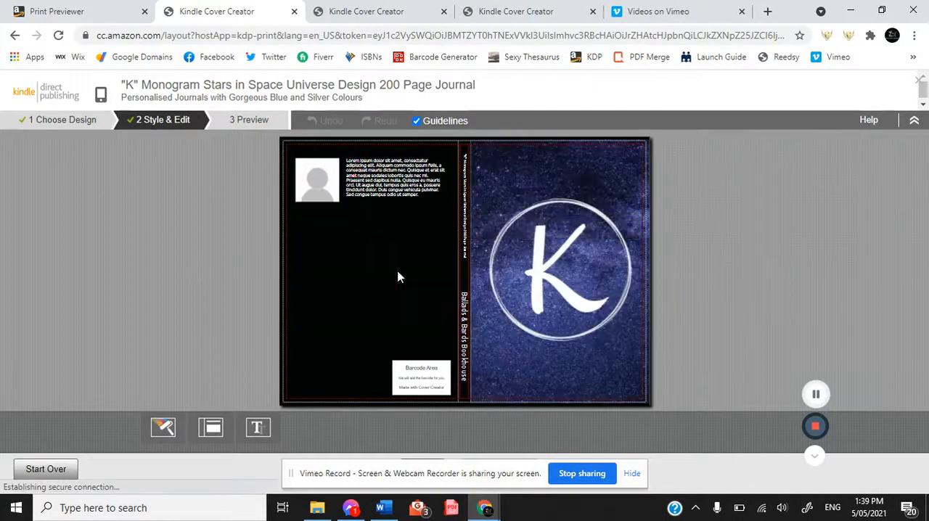
pyautogui.click(393, 166)
pyautogui.click(462, 258)
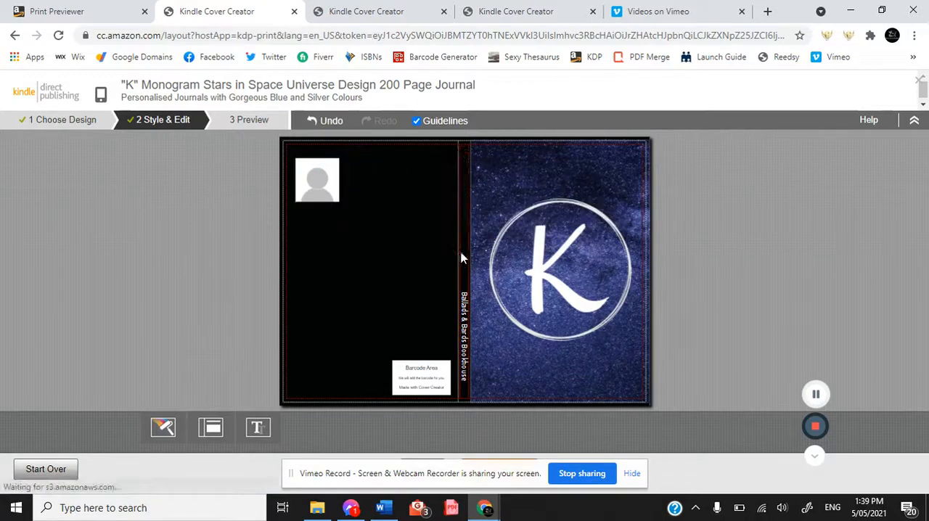
pyautogui.click(461, 258)
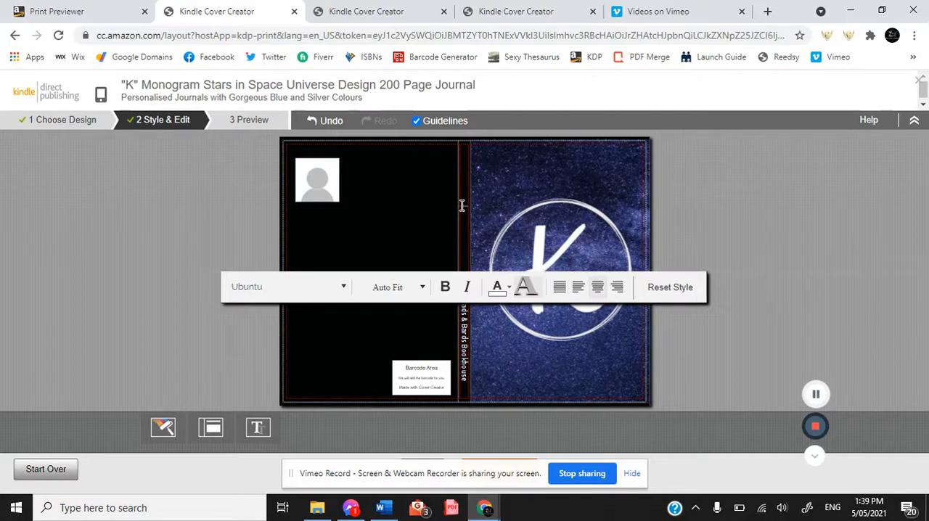
pyautogui.click(466, 382)
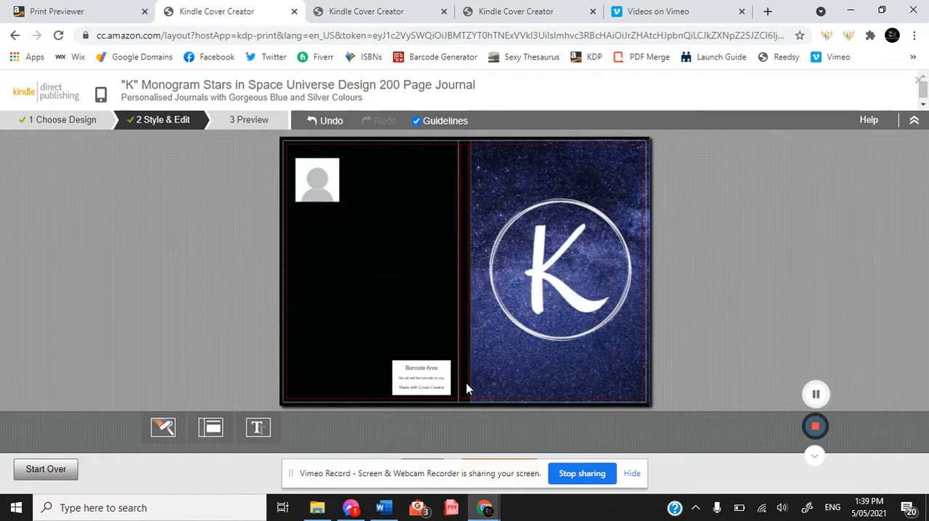
pyautogui.moveTo(466, 383); pyautogui.dragTo(465, 267)
pyautogui.press('BackSpace')
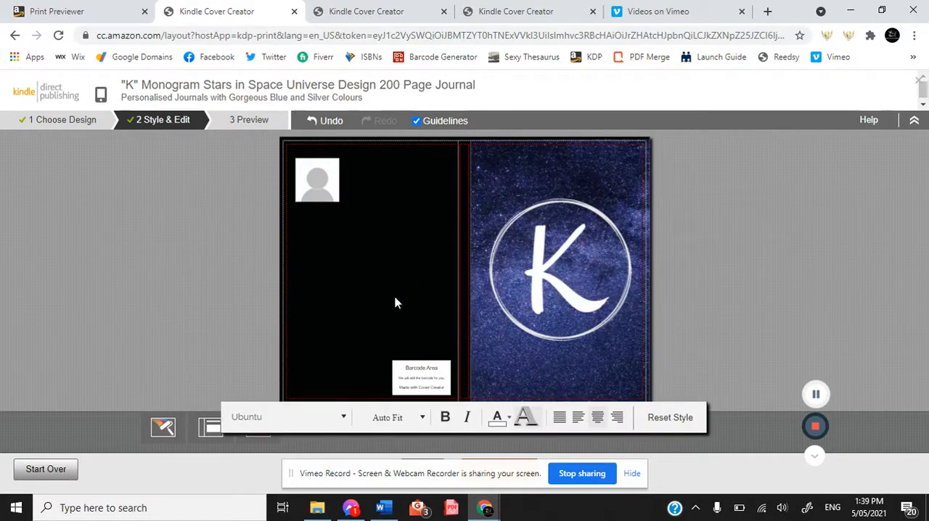
# Apply the cover layout that has a full-width back text block with the small image beside the barcode.
pyautogui.click(211, 427)
pyautogui.click(773, 363)
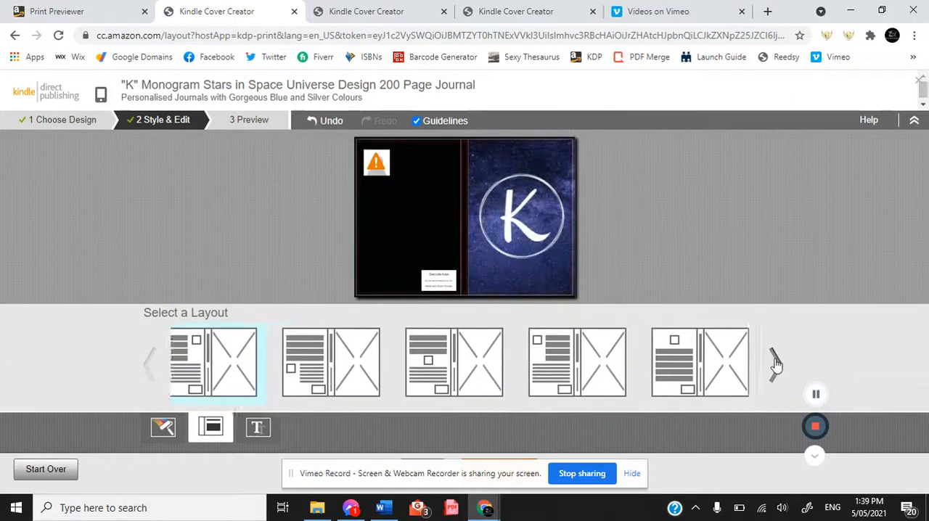
pyautogui.click(715, 366)
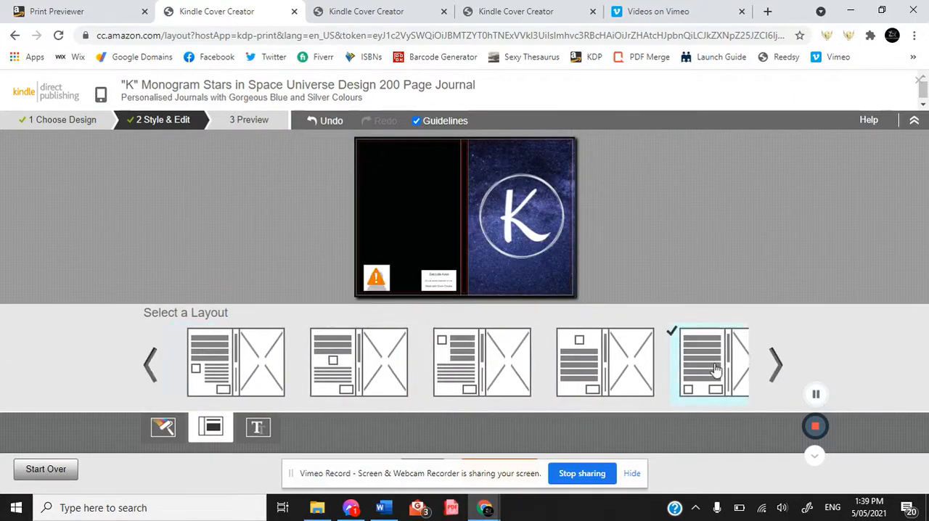
# Replace the back cover's author picture placeholder with the Ballads & Bards logo image from a folder under BBB Admin.
pyautogui.click(377, 274)
pyautogui.click(326, 371)
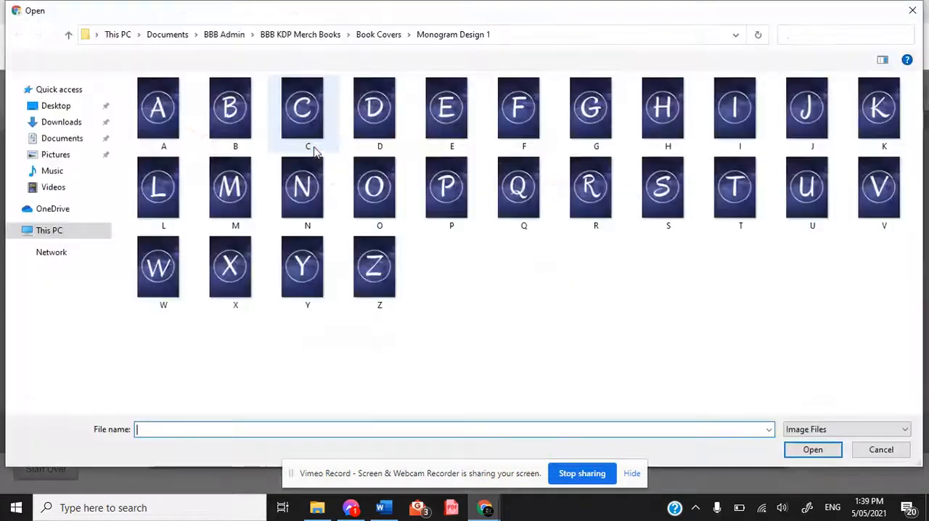
pyautogui.click(301, 35)
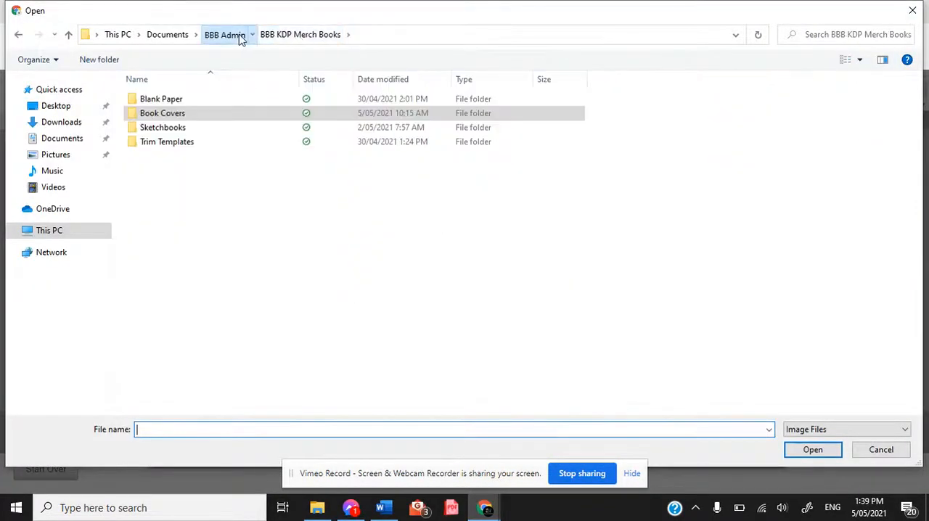
pyautogui.click(221, 34)
pyautogui.doubleClick(194, 186)
pyautogui.doubleClick(463, 105)
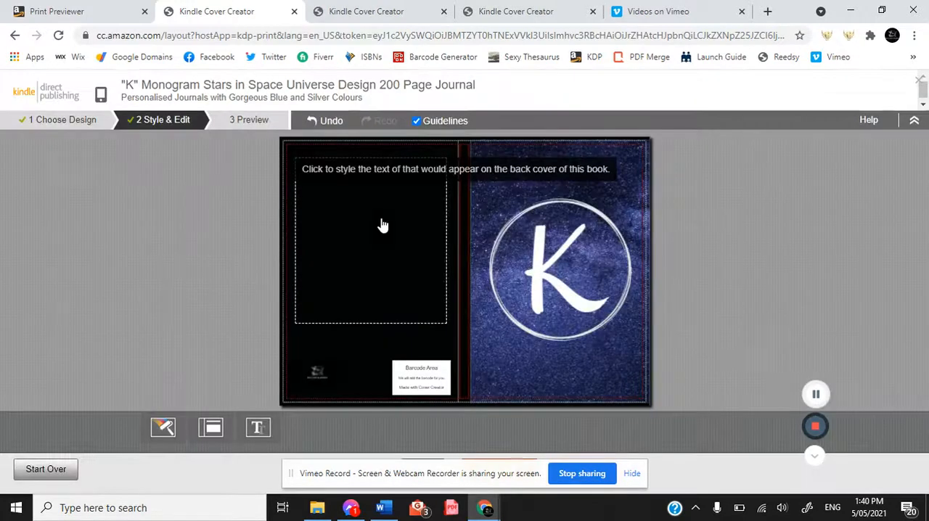
# Enlarge the logo on the back cover to about 2.26% scale.
pyautogui.click(314, 373)
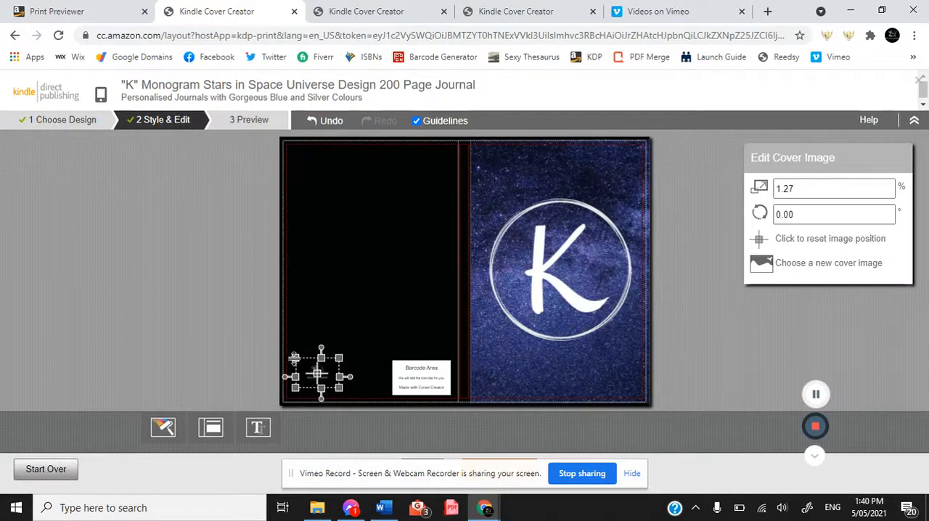
pyautogui.moveTo(293, 357); pyautogui.dragTo(278, 346)
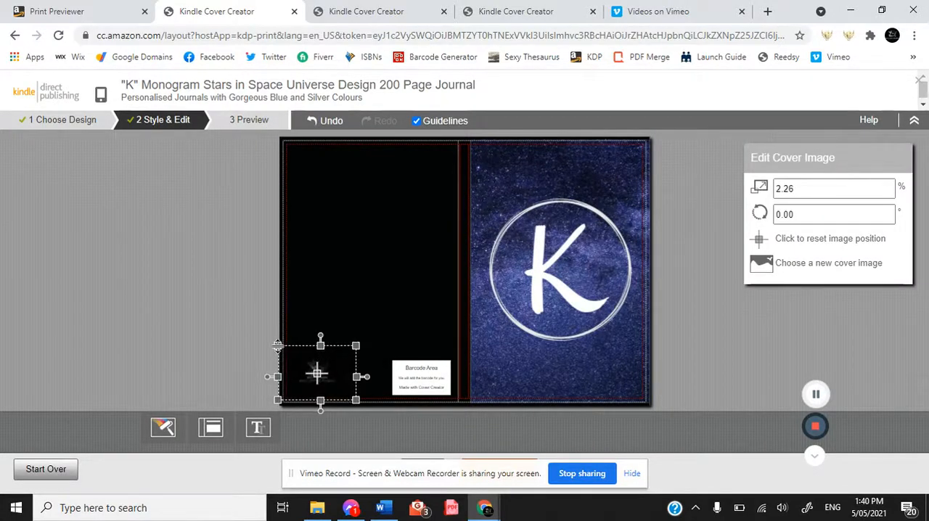
pyautogui.click(418, 209)
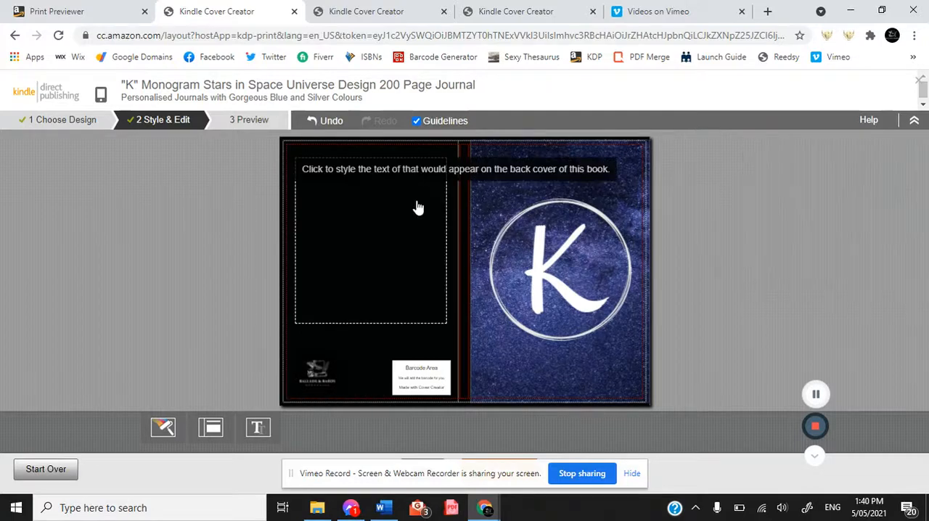
# Copy the "©Ballads & Bards Bookhouse" copyright line from the Standard wordings document in Word into the K cover's back text block.
pyautogui.click(384, 507)
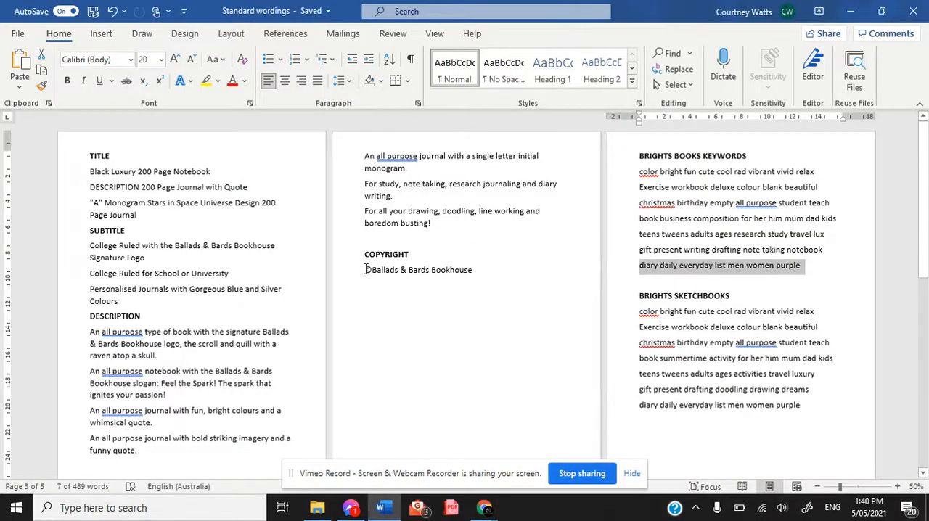
pyautogui.moveTo(365, 269); pyautogui.dragTo(485, 278)
pyautogui.hotkey('ctrl', 'c')
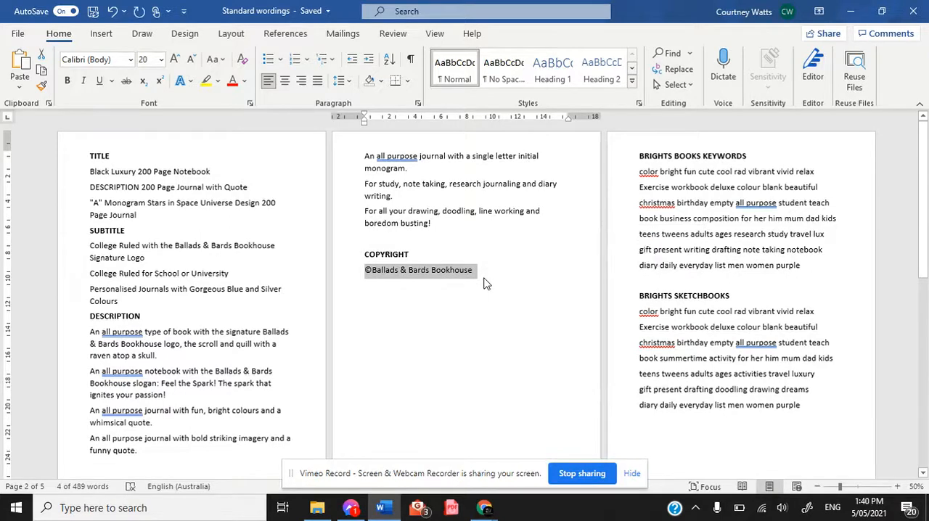
pyautogui.moveTo(485, 509)
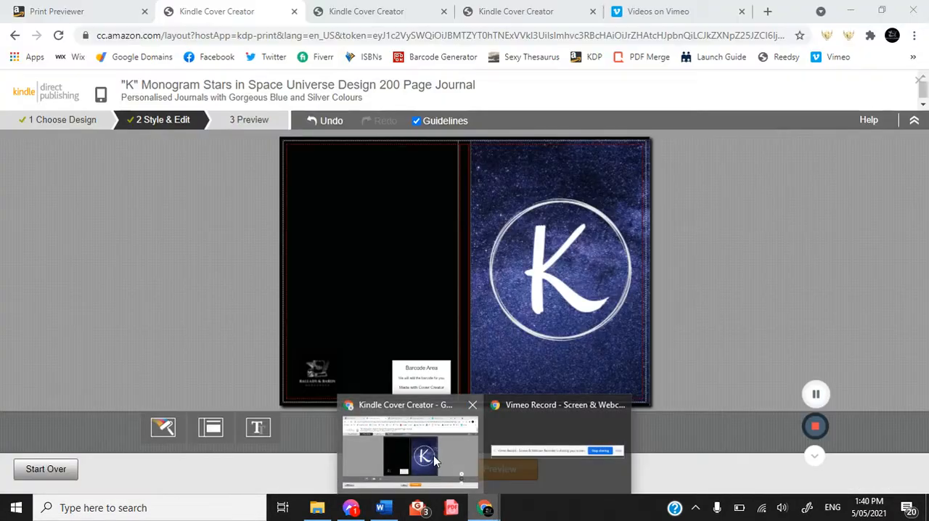
pyautogui.click(406, 450)
pyautogui.click(424, 194)
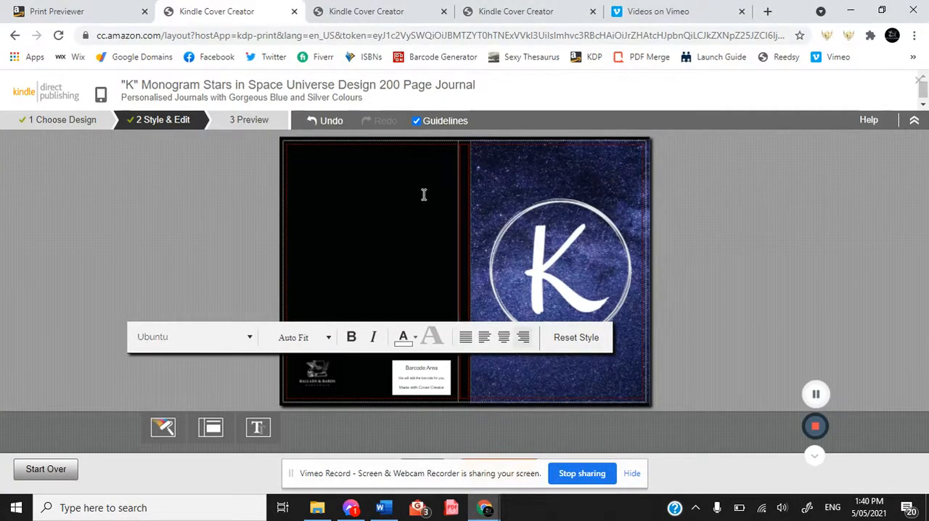
pyautogui.hotkey('ctrl', 'v')
# Set the back cover's copyright text to a font size of 10pt.
pyautogui.moveTo(444, 241); pyautogui.dragTo(308, 175)
pyautogui.click(302, 337)
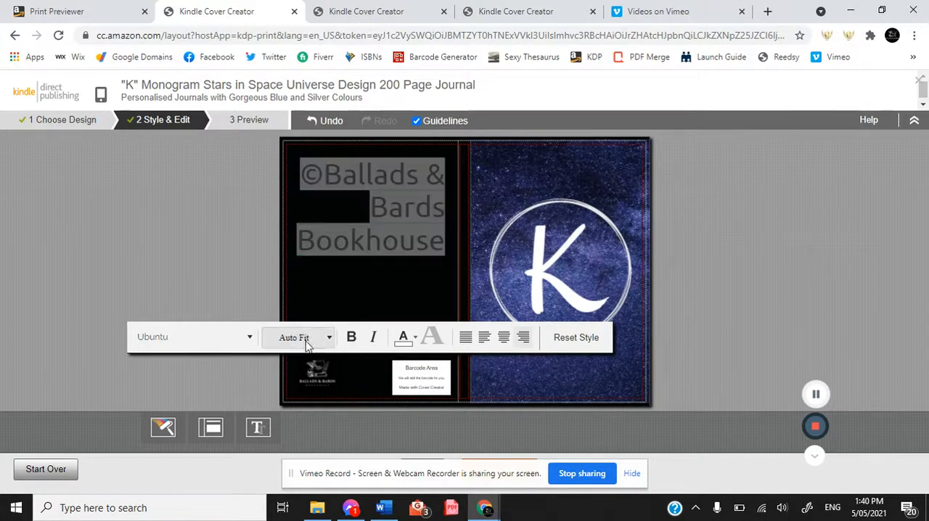
pyautogui.click(292, 412)
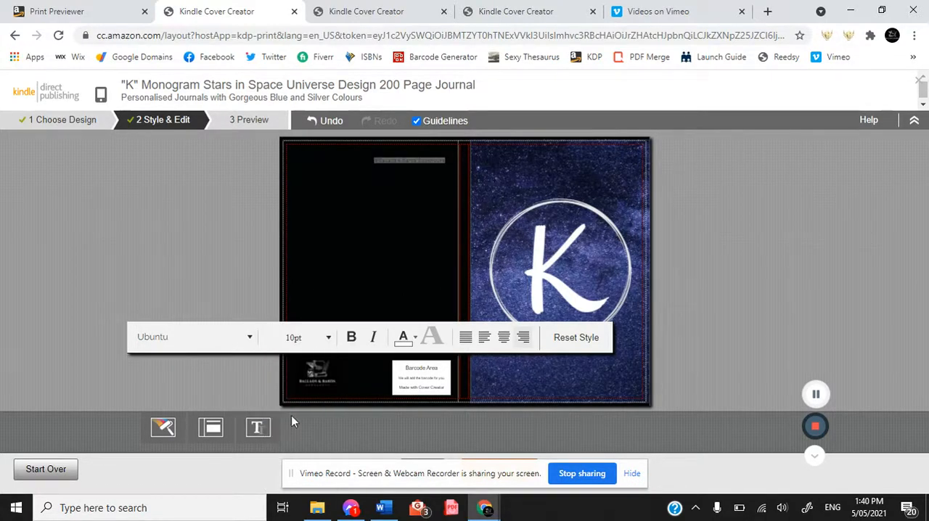
pyautogui.click(564, 243)
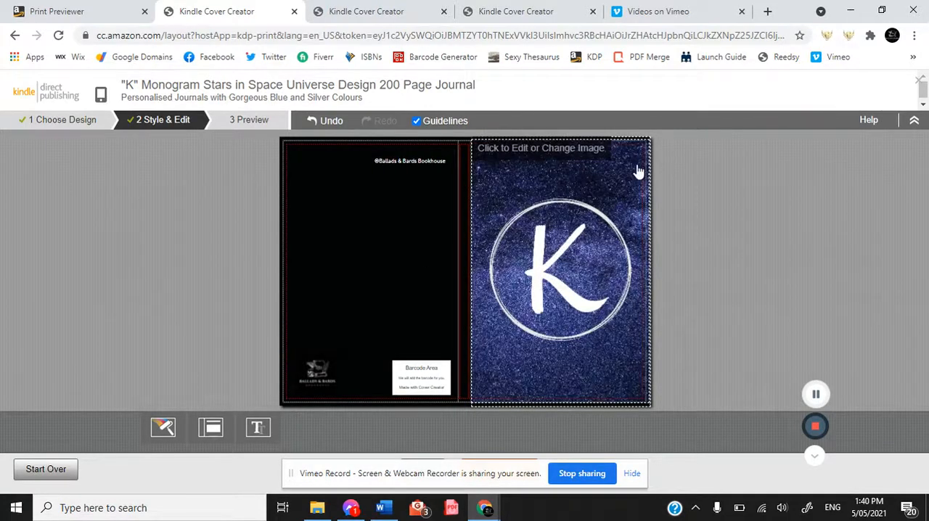
pyautogui.click(637, 170)
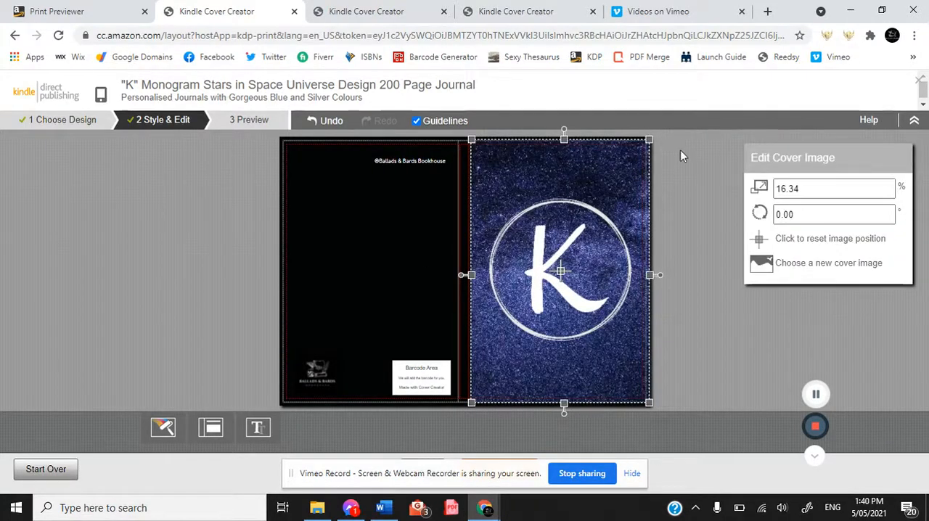
pyautogui.click(730, 254)
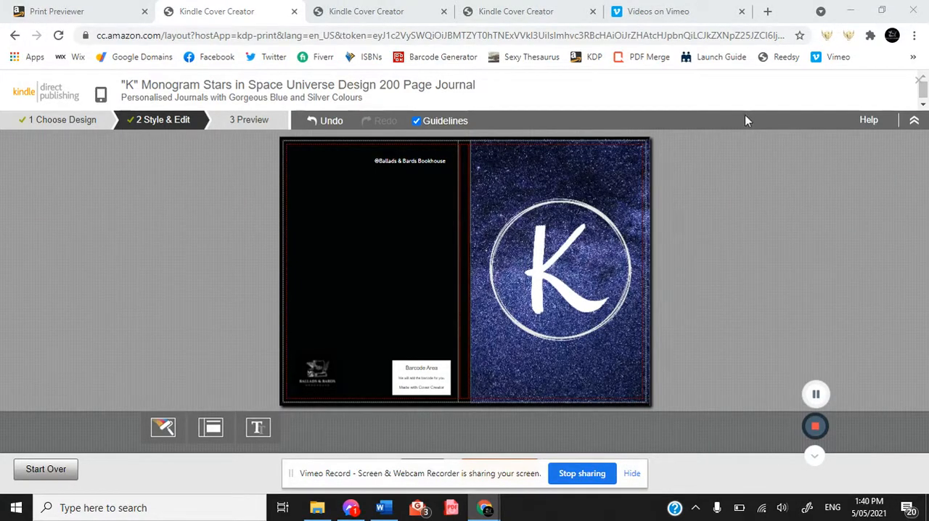
# Preview the finished K journal cover, then save and submit it.
pyautogui.click(629, 474)
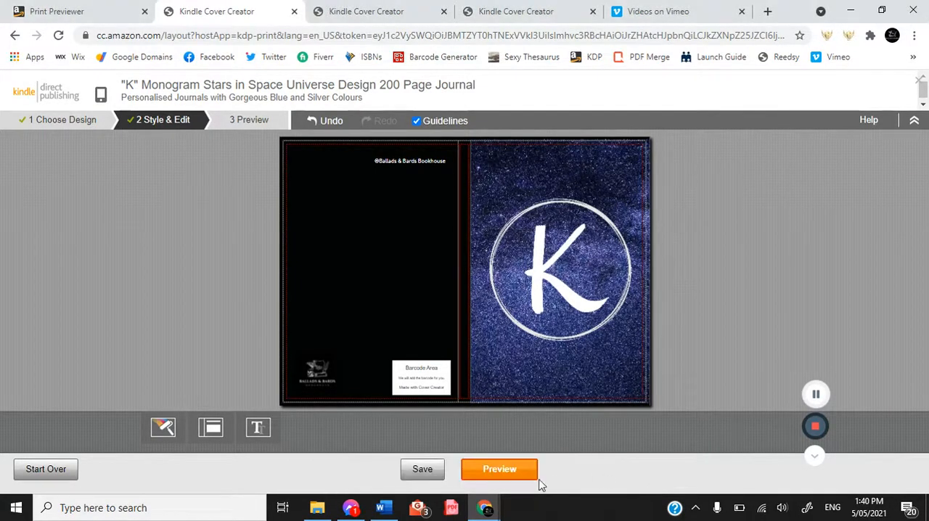
pyautogui.click(479, 472)
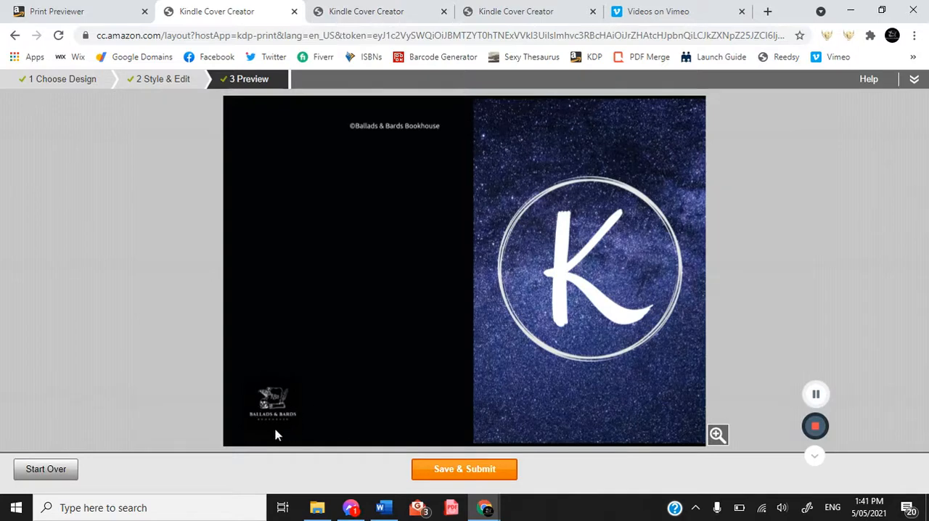
pyautogui.click(490, 470)
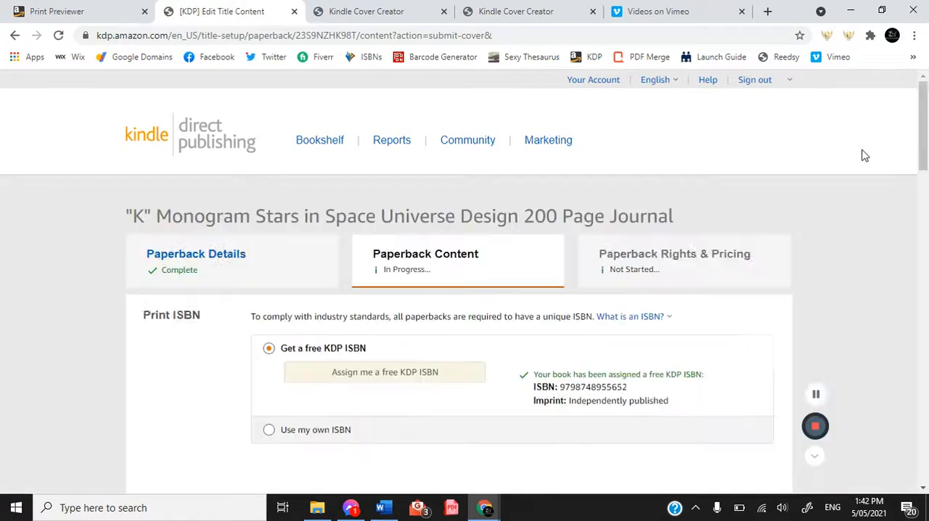
# Launch the book previewer for the K journal from its Paperback Content page.
pyautogui.moveTo(924, 118); pyautogui.dragTo(925, 353)
pyautogui.scroll(-3, 498, 276)
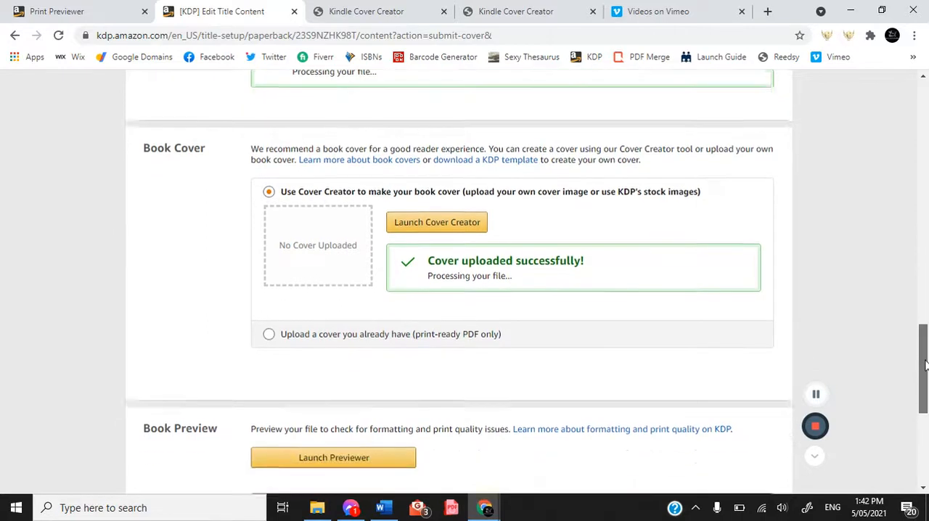
pyautogui.click(393, 274)
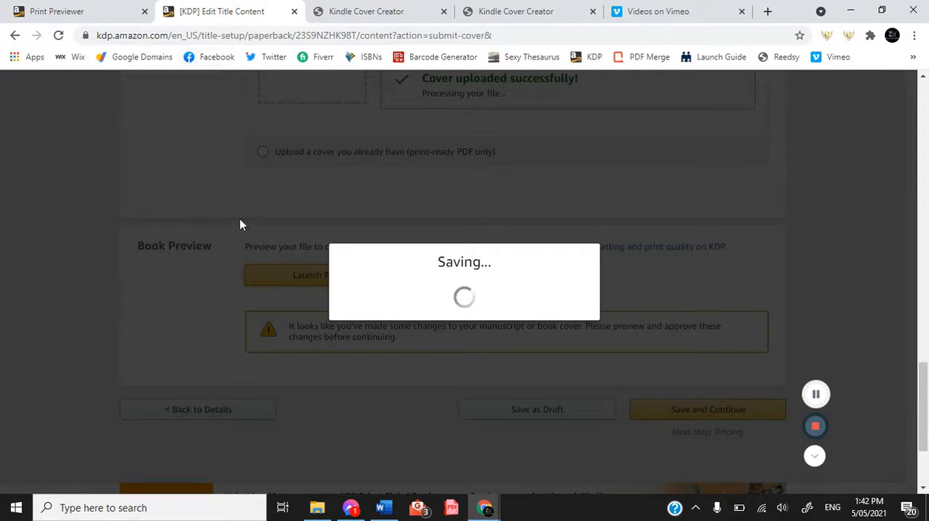
# In the J journal's Print Previewer, have the interior file scaled to match the 6.0" by 9.0" trim size and check the first page.
pyautogui.click(80, 9)
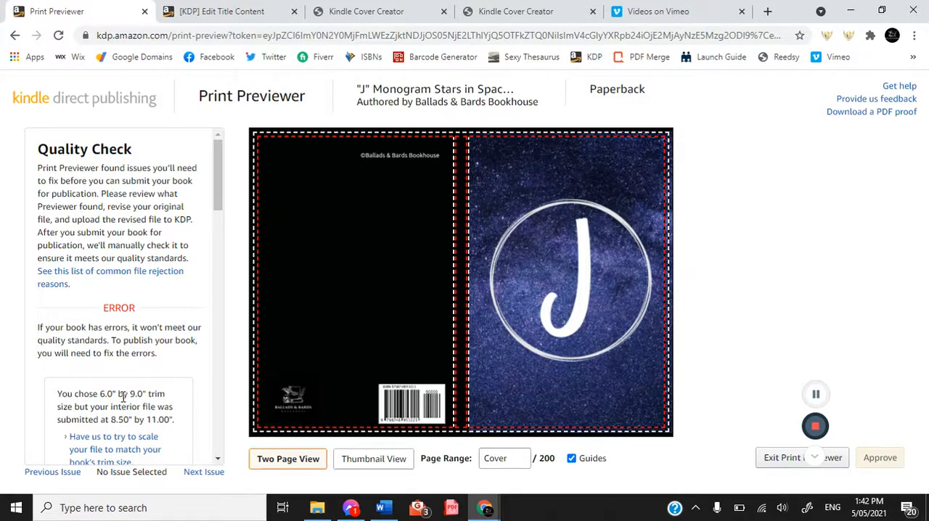
pyautogui.click(123, 450)
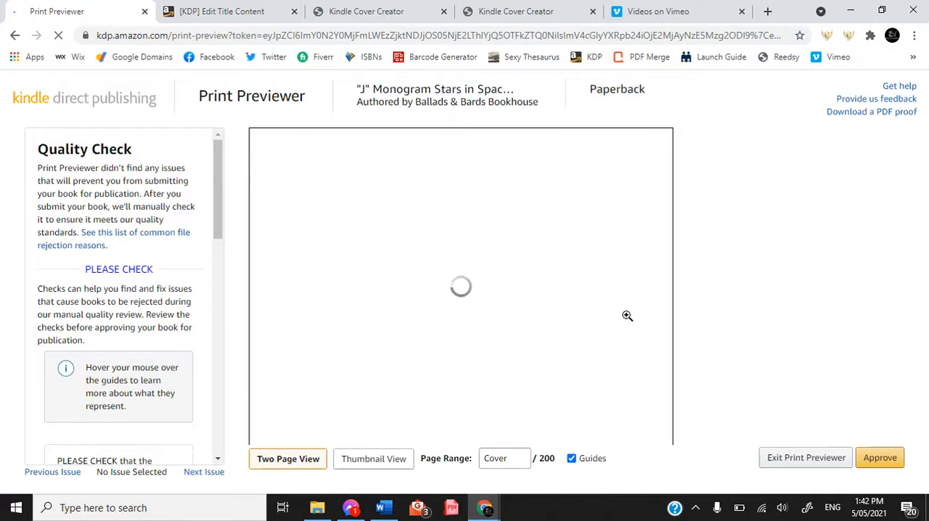
pyautogui.moveTo(653, 272)
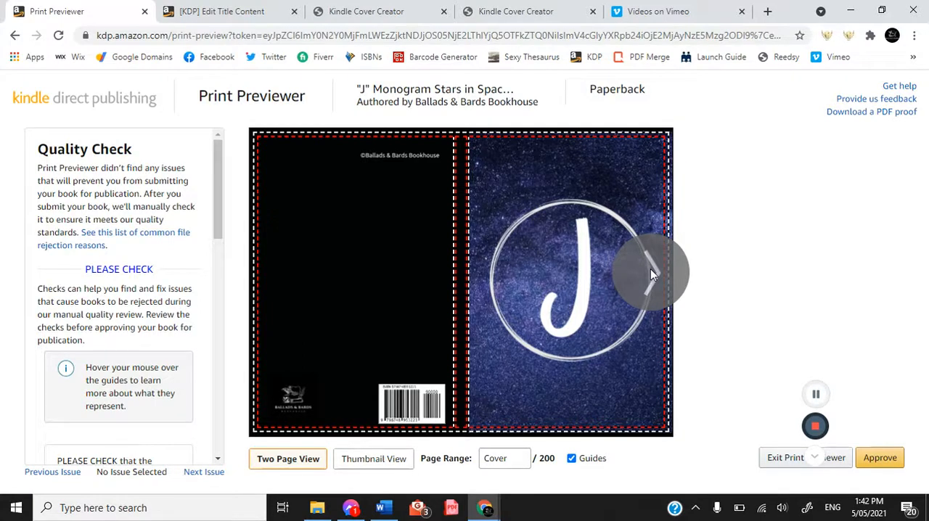
pyautogui.click(651, 271)
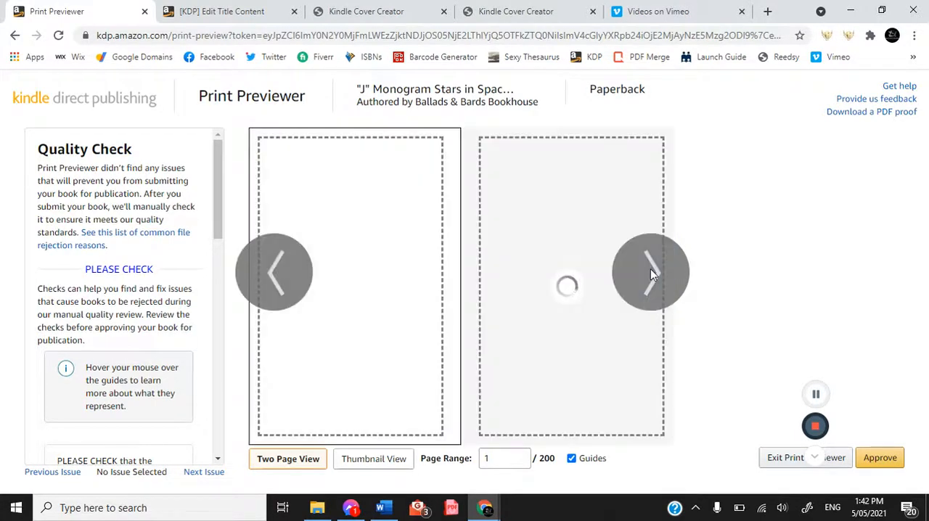
# Approve the J journal's print proof and save its content to continue to pricing.
pyautogui.click(880, 460)
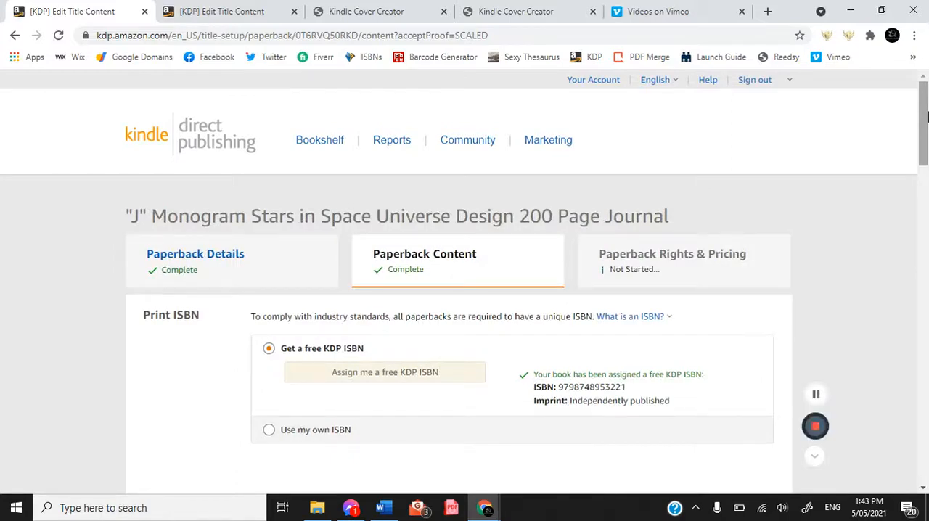
pyautogui.moveTo(926, 116); pyautogui.dragTo(926, 413)
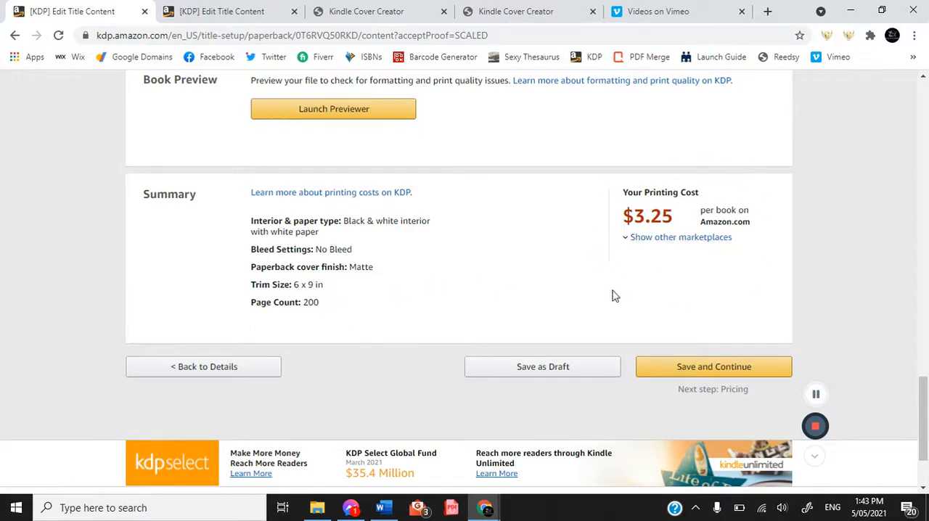
pyautogui.click(690, 368)
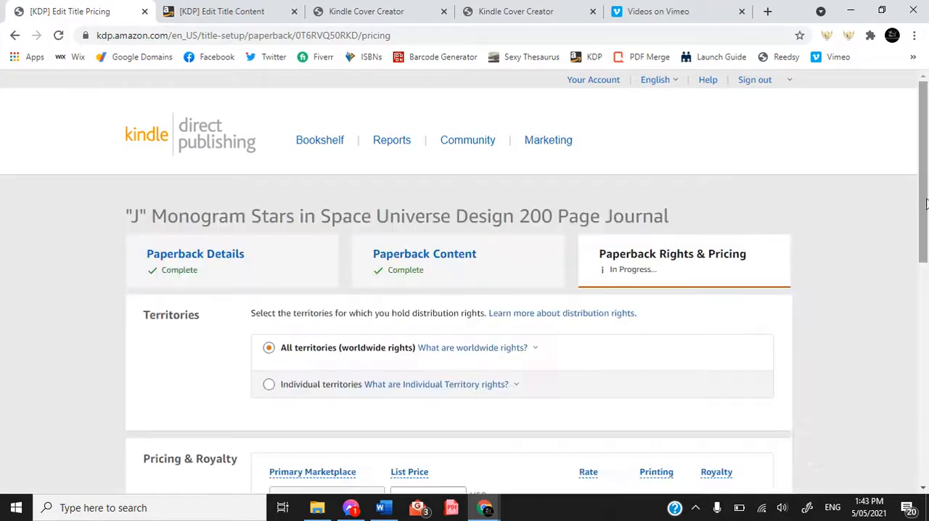
# Set the J journal's Amazon.com list price to 9.49 USD and enable Expanded Distribution.
pyautogui.scroll(-2, 924, 217)
pyautogui.moveTo(924, 230); pyautogui.dragTo(918, 353)
pyautogui.click(416, 167)
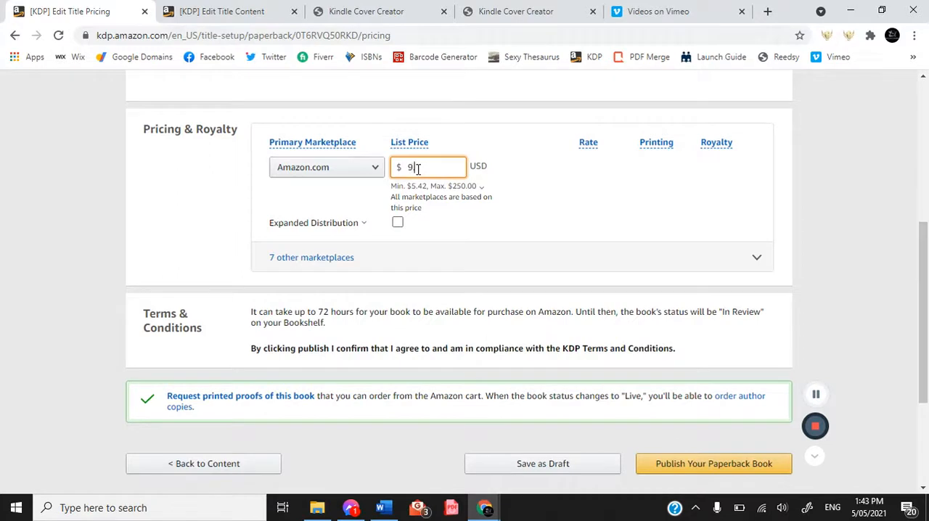
pyautogui.click(398, 224)
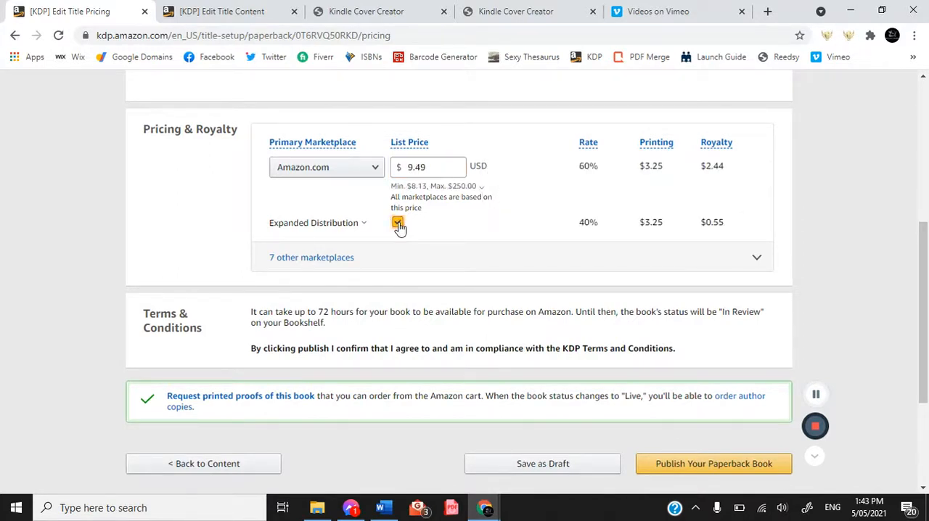
# Show the other marketplaces, enable Expanded Distribution for Amazon.co.uk and set its list price to 6.99 GBP.
pyautogui.click(338, 258)
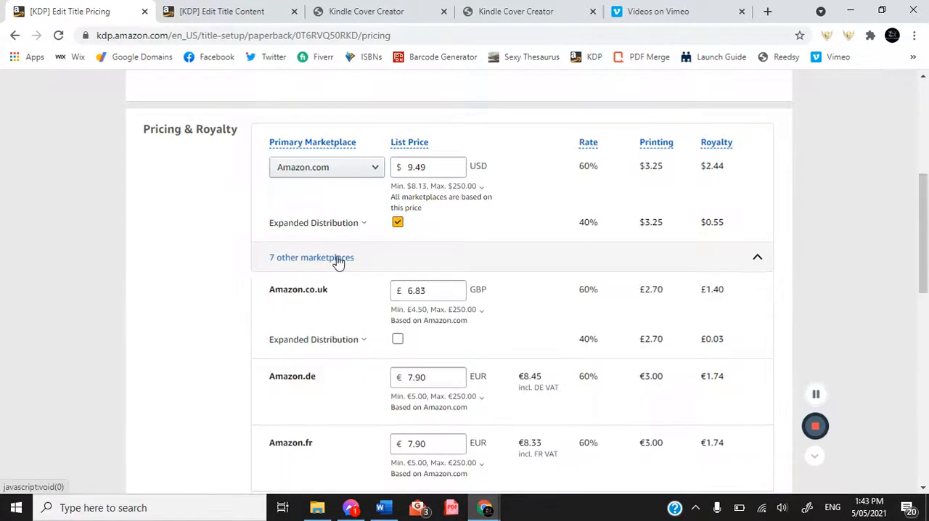
pyautogui.click(398, 340)
pyautogui.click(457, 292)
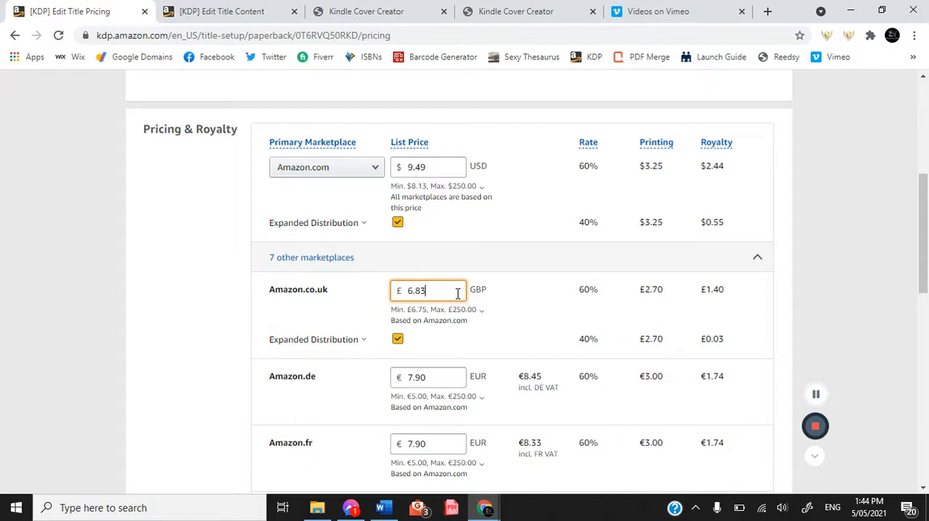
pyautogui.write('.99')
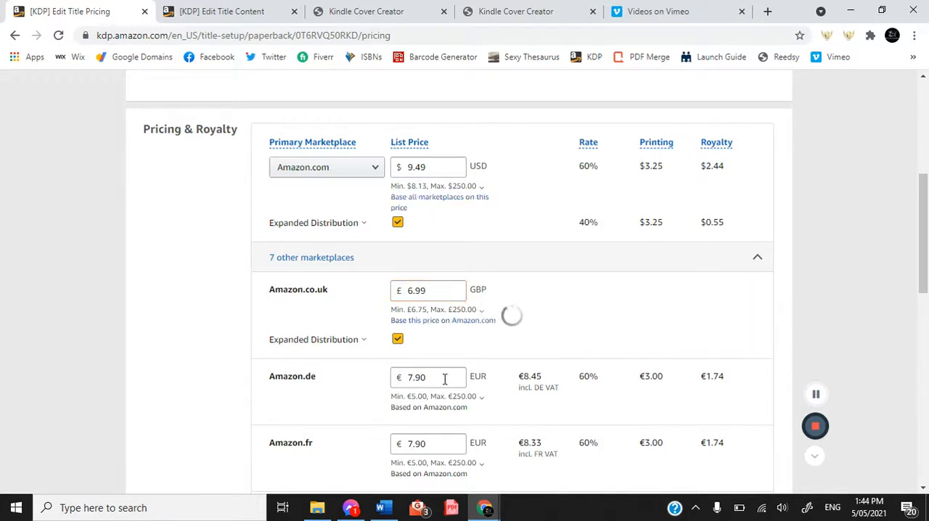
# Set the list prices for Amazon.de, Amazon.fr, Amazon.es and Amazon.it to 7.99 EUR each.
pyautogui.click(444, 378)
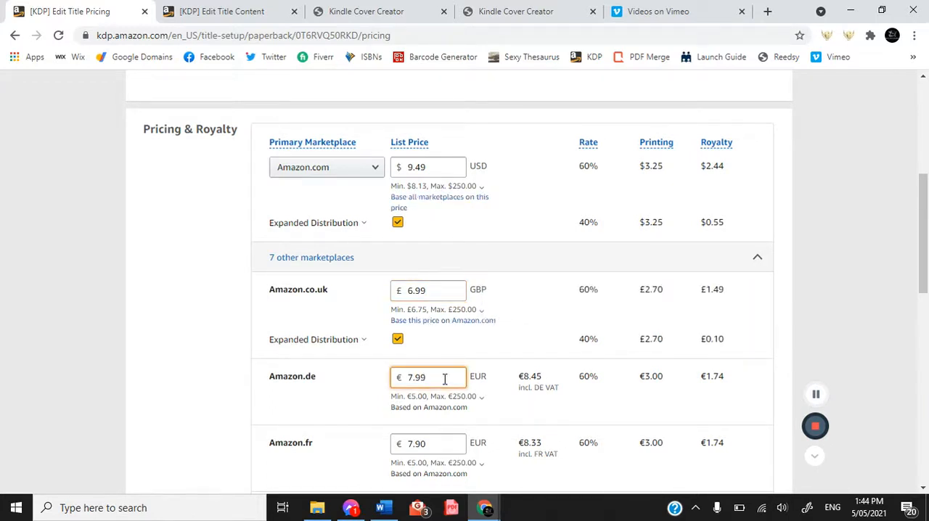
pyautogui.click(441, 443)
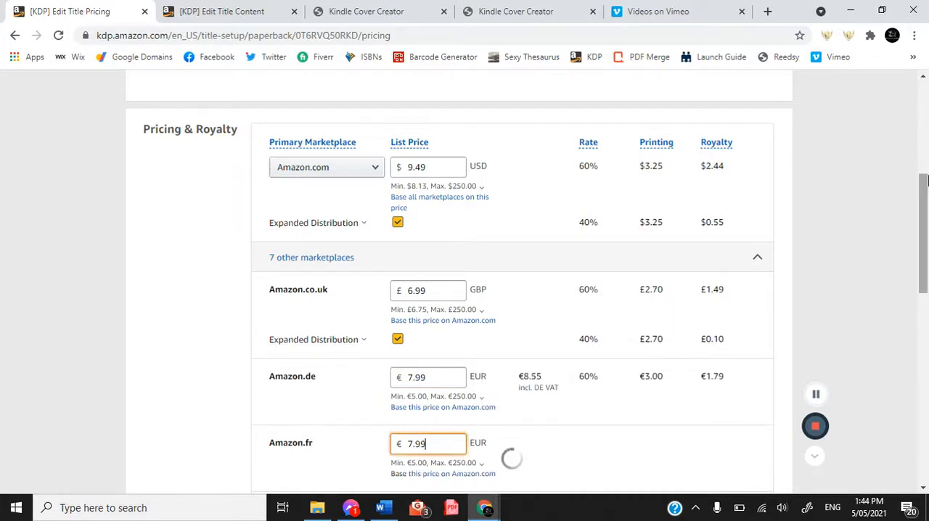
pyautogui.moveTo(927, 206); pyautogui.dragTo(927, 304)
pyautogui.click(445, 164)
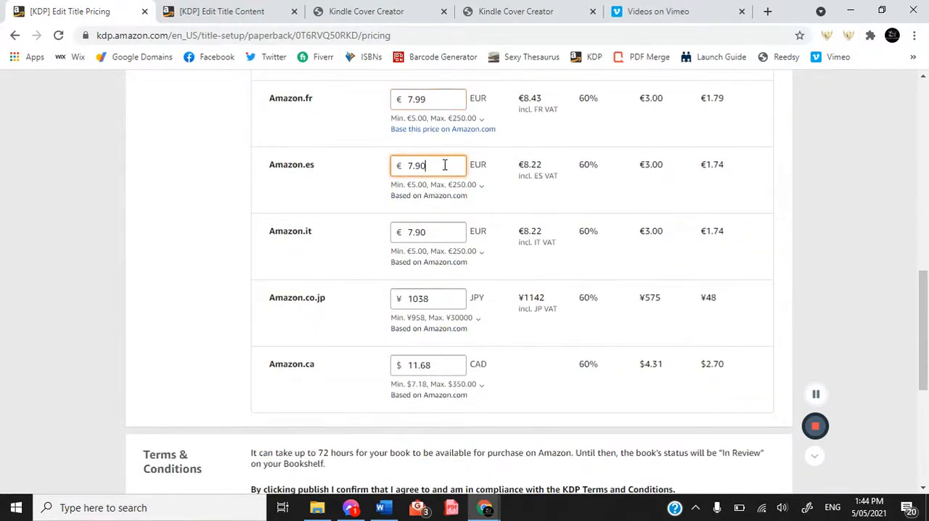
pyautogui.press('BackSpace')
pyautogui.write('9')
pyautogui.click(439, 242)
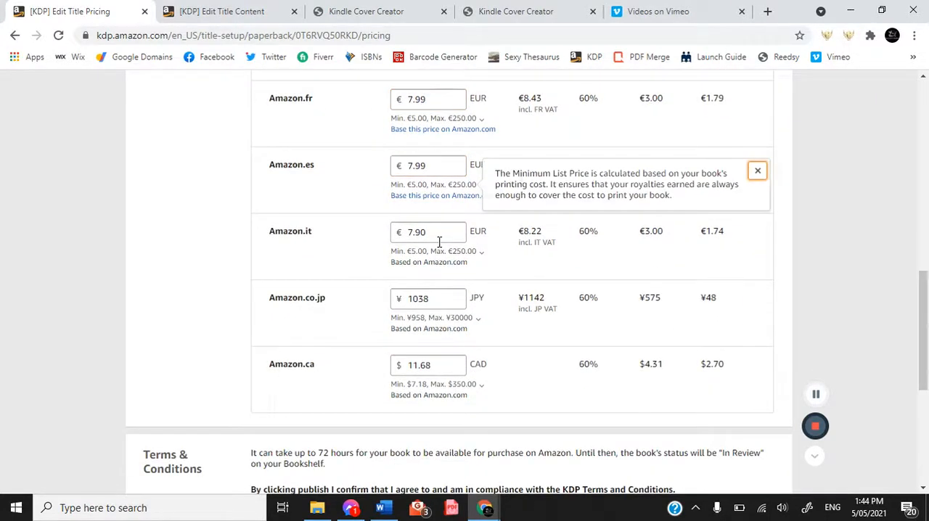
pyautogui.click(446, 238)
pyautogui.press('BackSpace')
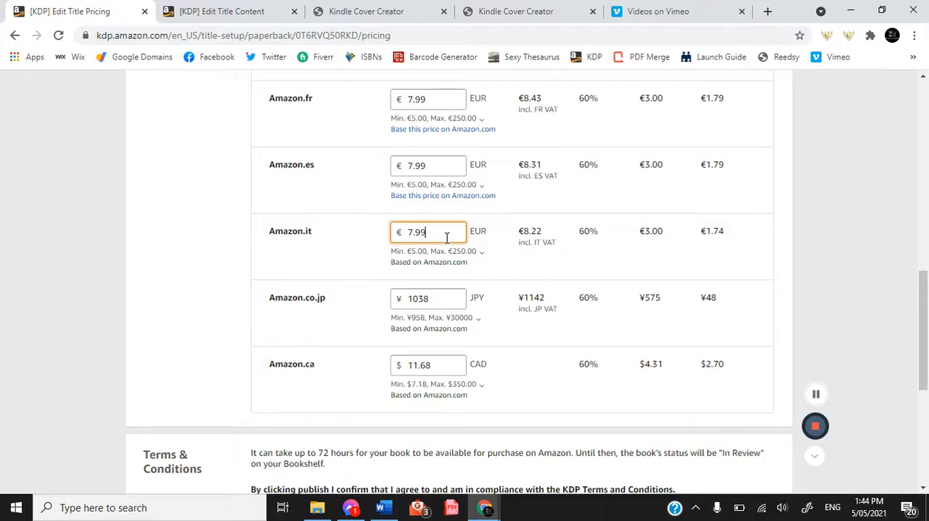
pyautogui.write('9')
# Set the Amazon.co.jp list price to 1050 JPY.
pyautogui.click(438, 315)
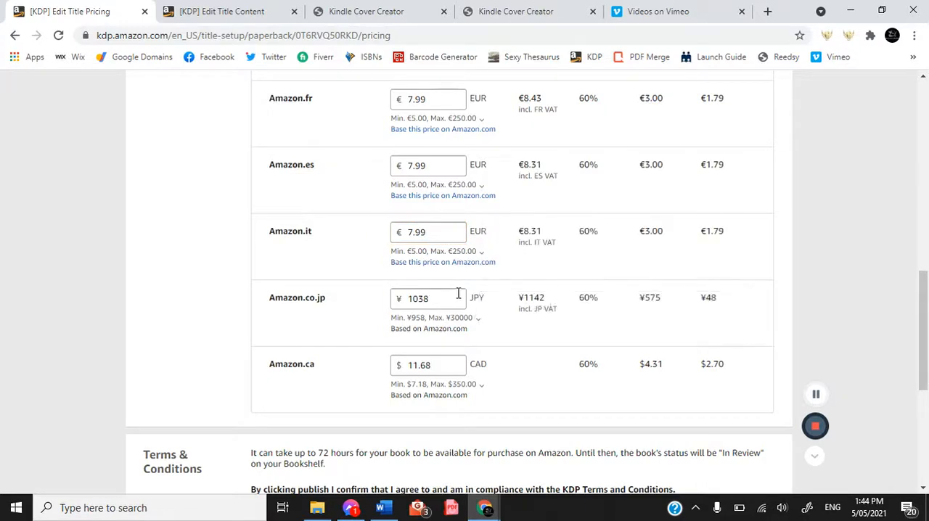
pyautogui.click(440, 304)
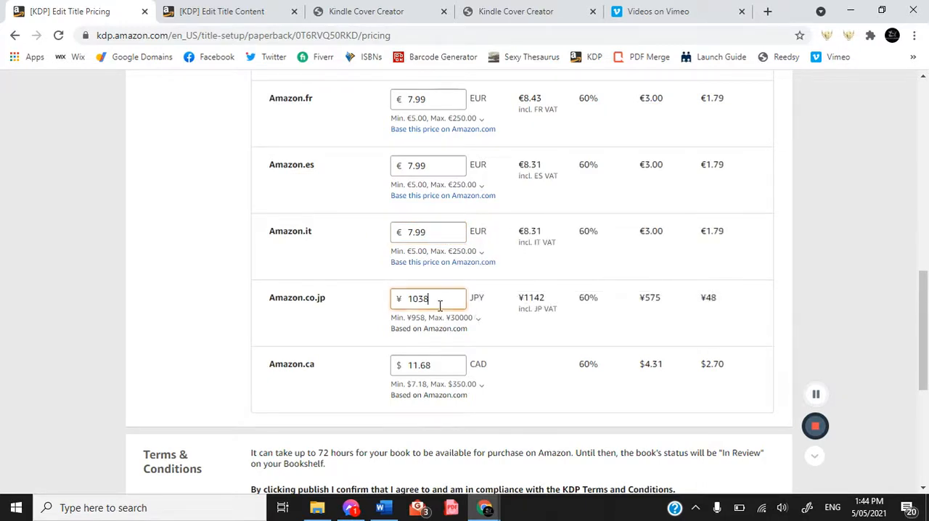
pyautogui.press('BackSpace')
pyautogui.press('BackSpace')
pyautogui.write('50')
pyautogui.click(437, 319)
# Set the Amazon.ca list price to 11.99 CAD.
pyautogui.click(441, 368)
pyautogui.press('BackSpace')
pyautogui.press('BackSpace')
pyautogui.press('BackSpace')
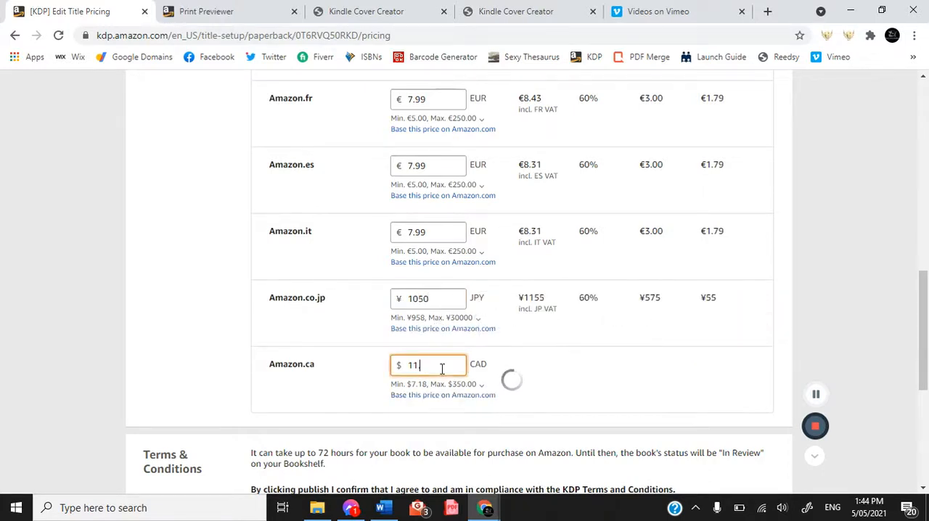
pyautogui.write('.')
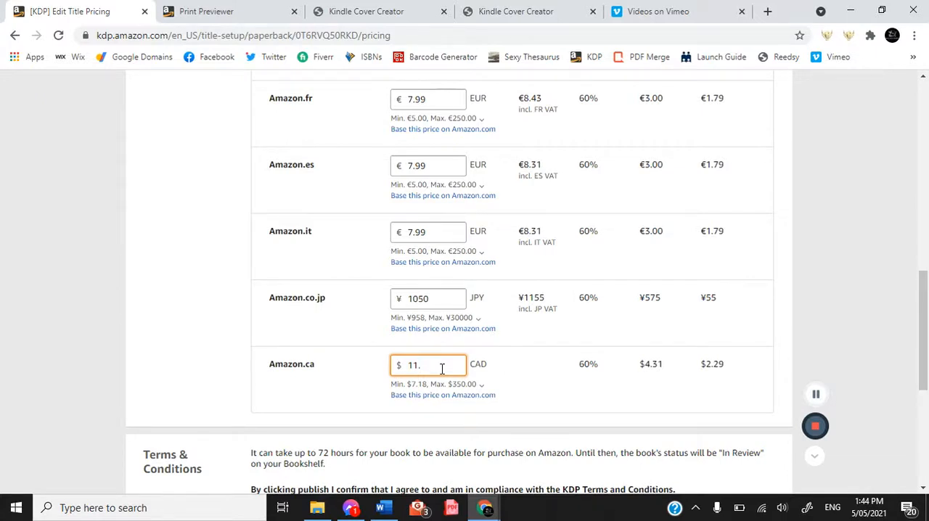
pyautogui.press('BackSpace')
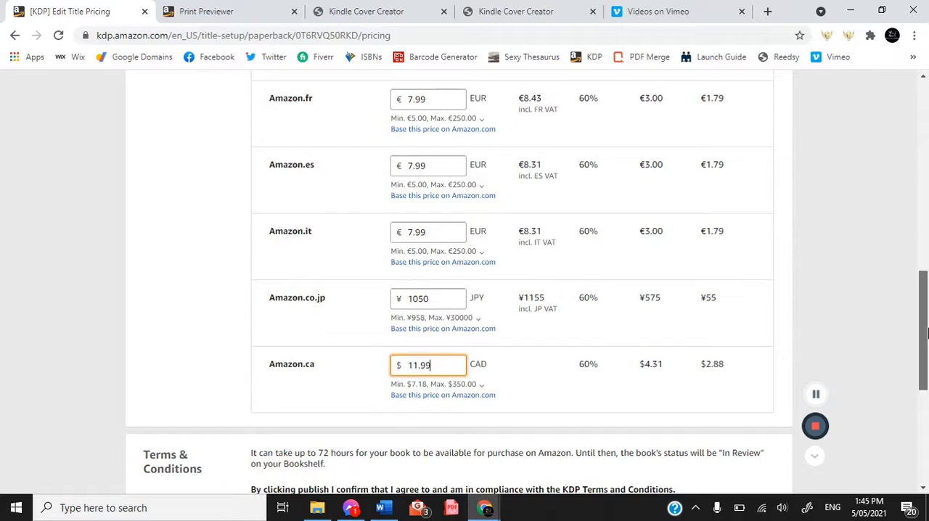
# Review the royalties across all marketplaces and publish the J journal paperback.
pyautogui.moveTo(927, 333); pyautogui.dragTo(927, 242)
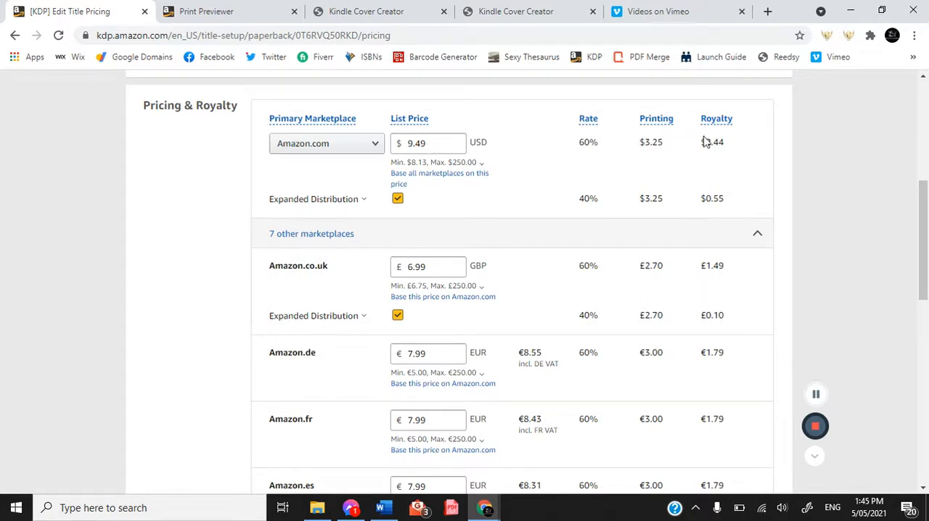
pyautogui.moveTo(718, 118)
pyautogui.moveTo(926, 233); pyautogui.dragTo(924, 363)
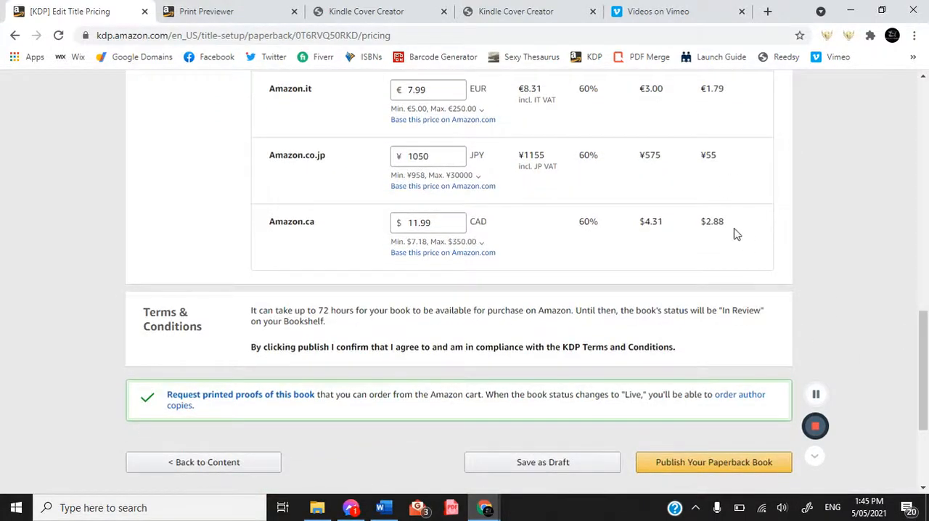
pyautogui.click(714, 464)
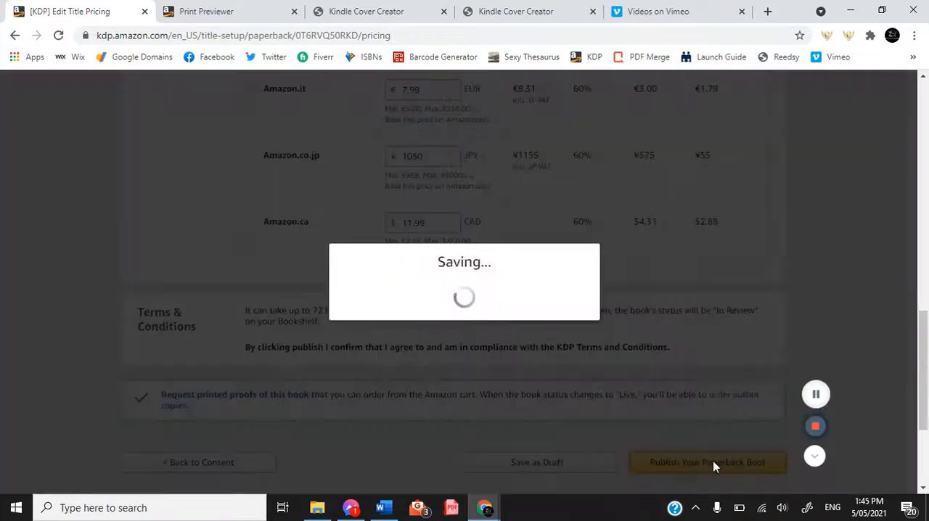